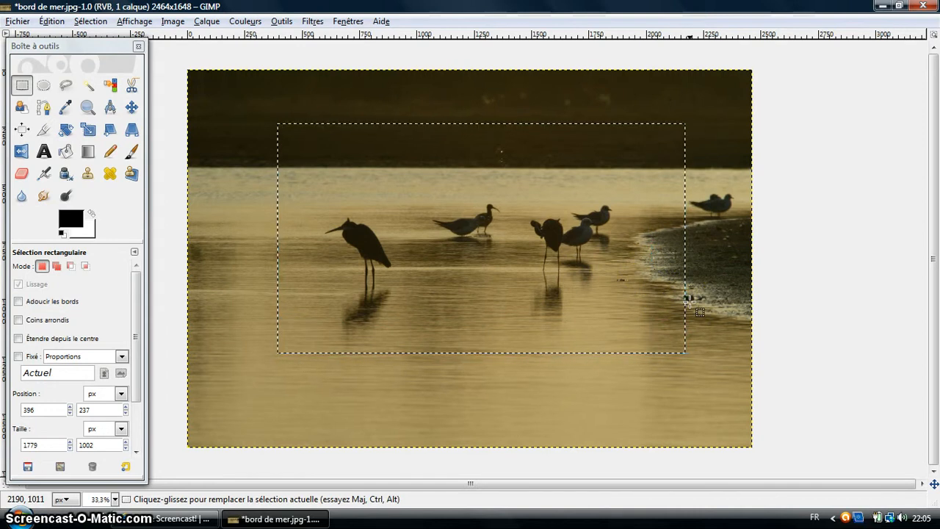
# Clear the rectangular selection from the seaside photo
pyautogui.click(663, 344)
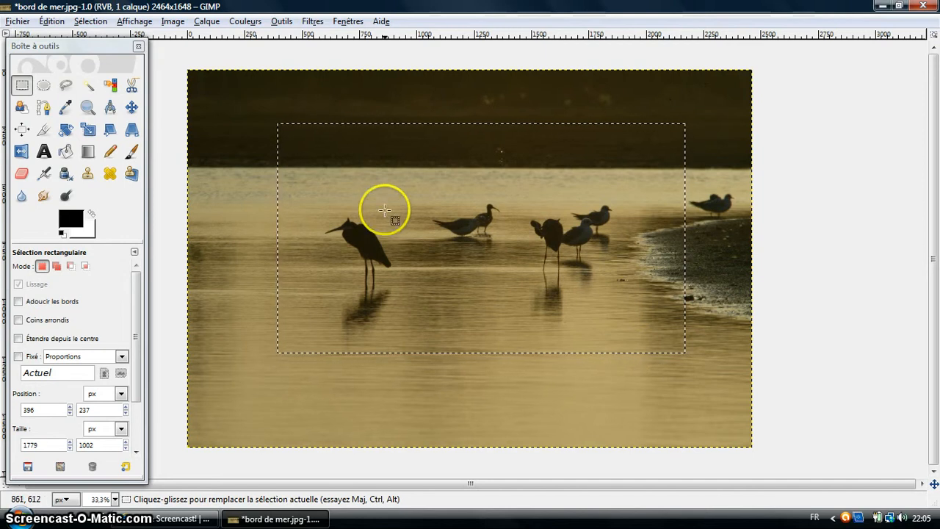
pyautogui.click(92, 22)
pyautogui.click(104, 55)
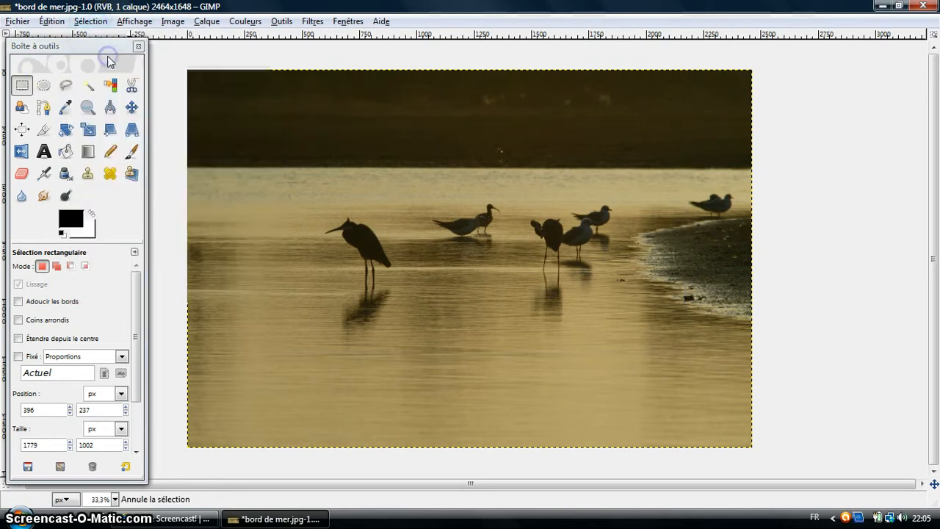
# Draw an elliptical selection over the birds and resize it to about 1131 × 990 px around the large wading bird
pyautogui.click(43, 86)
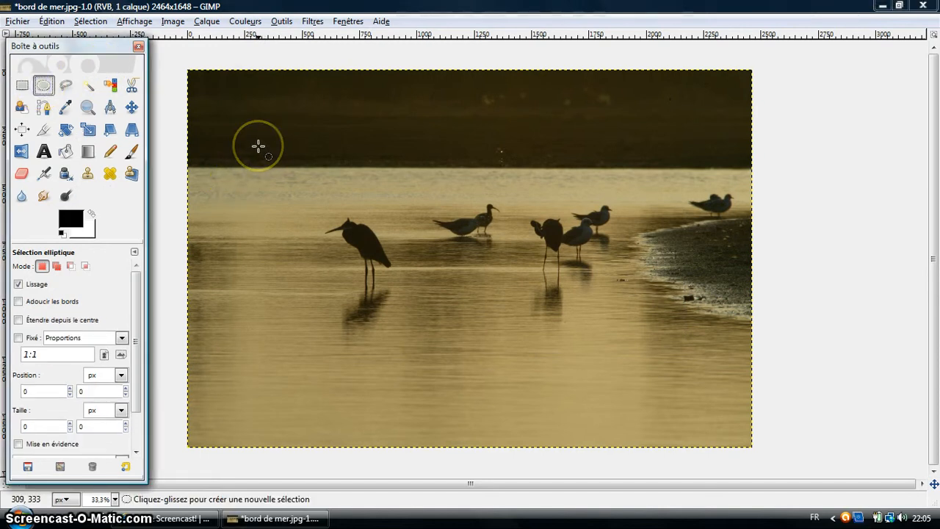
pyautogui.moveTo(258, 146); pyautogui.dragTo(676, 332)
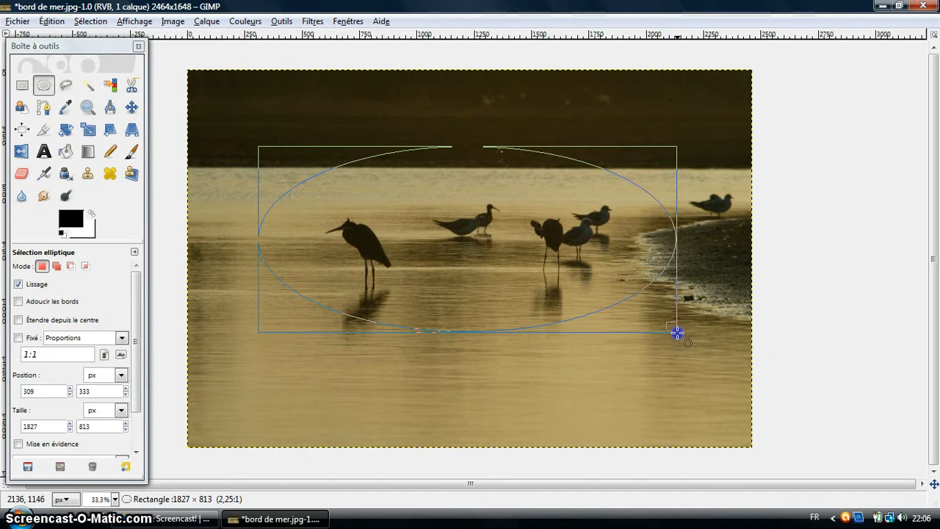
pyautogui.moveTo(677, 333); pyautogui.dragTo(677, 333)
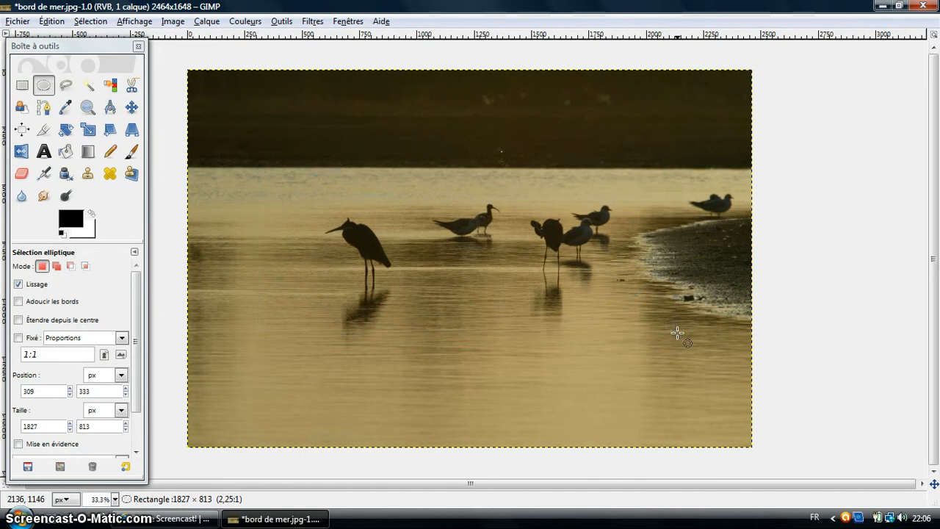
pyautogui.moveTo(677, 333)
pyautogui.mouseDown()
pyautogui.moveTo(673, 315)
pyautogui.moveTo(676, 324)
pyautogui.mouseUp()
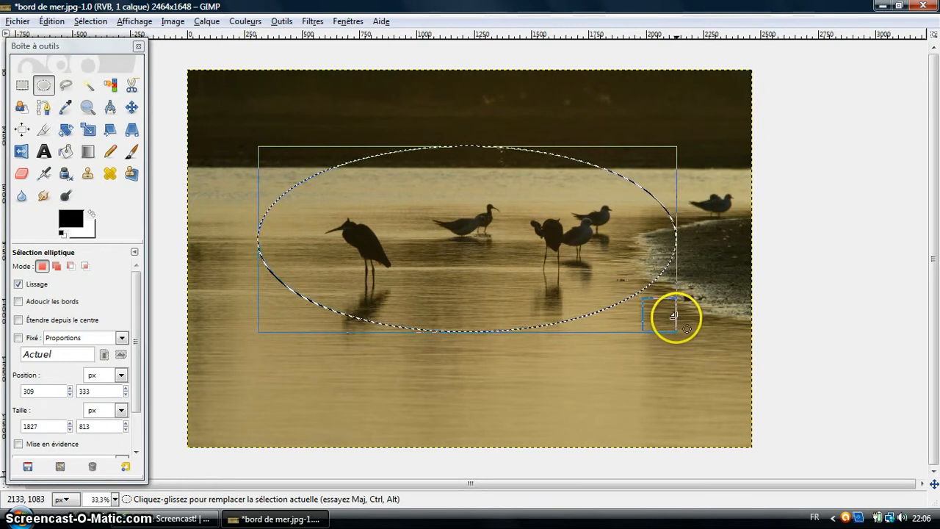
pyautogui.moveTo(674, 316); pyautogui.dragTo(519, 361)
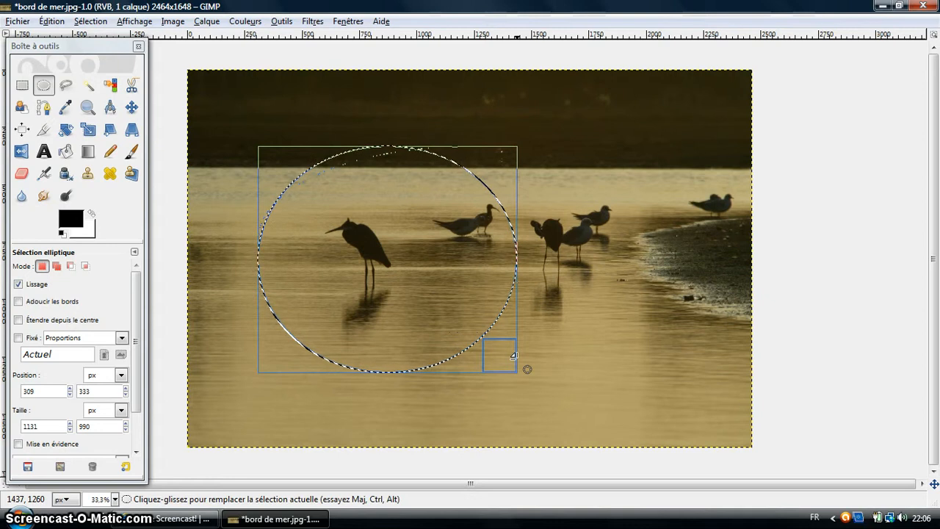
pyautogui.press('Return')
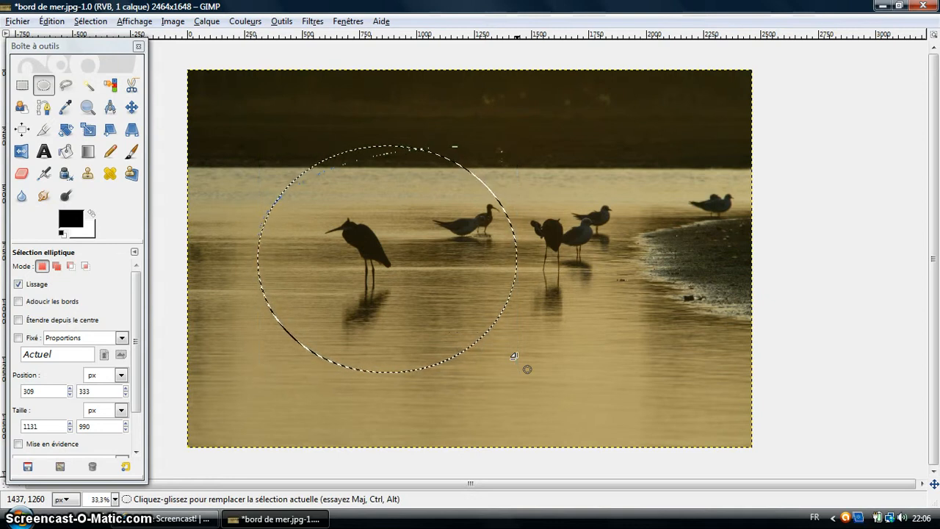
# Remove the elliptical selection so nothing is selected
pyautogui.click(100, 27)
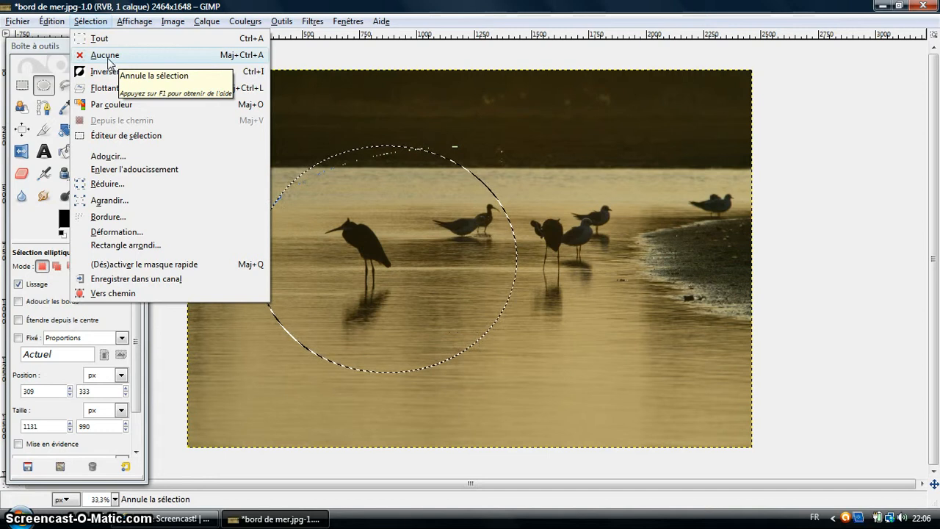
pyautogui.click(108, 64)
pyautogui.click(106, 56)
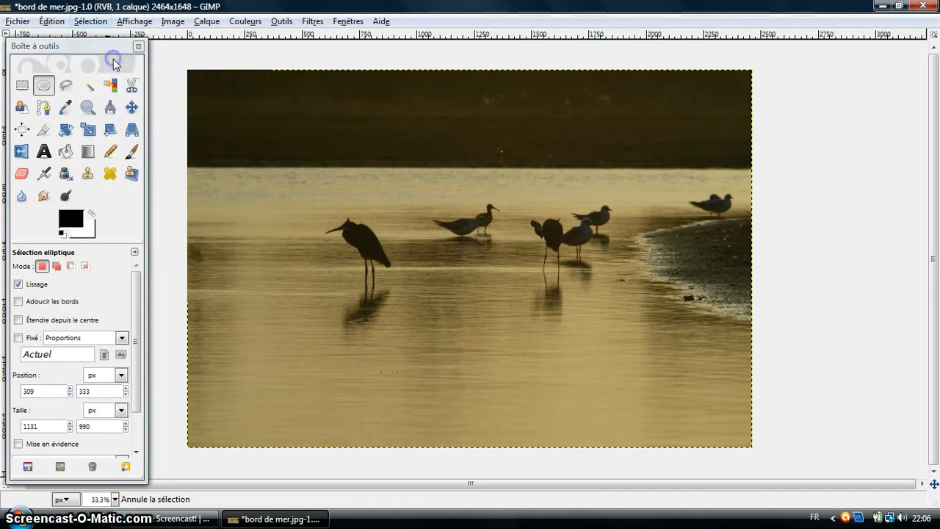
# Draw a closed freehand selection with a wavy outline enclosing all the birds, and validate it
pyautogui.click(67, 86)
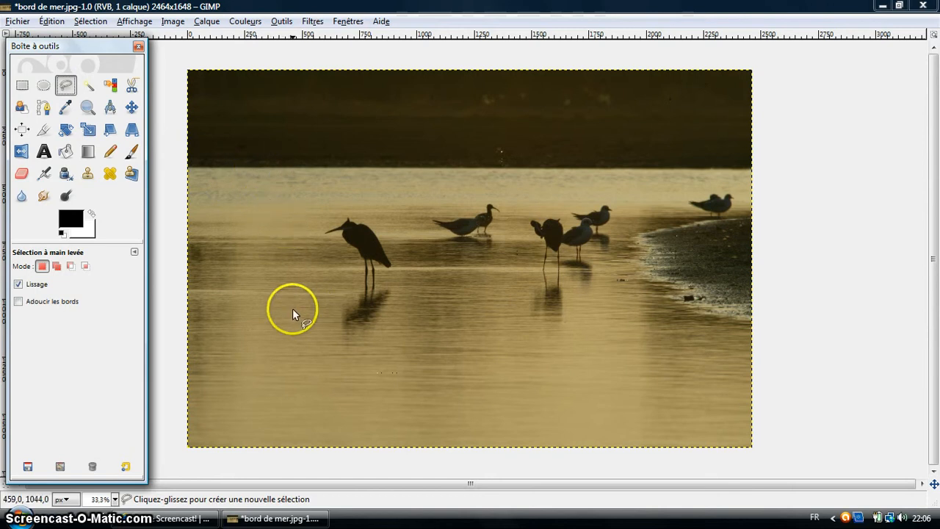
pyautogui.moveTo(292, 312)
pyautogui.mouseDown()
pyautogui.moveTo(246, 205)
pyautogui.moveTo(255, 175)
pyautogui.mouseUp()
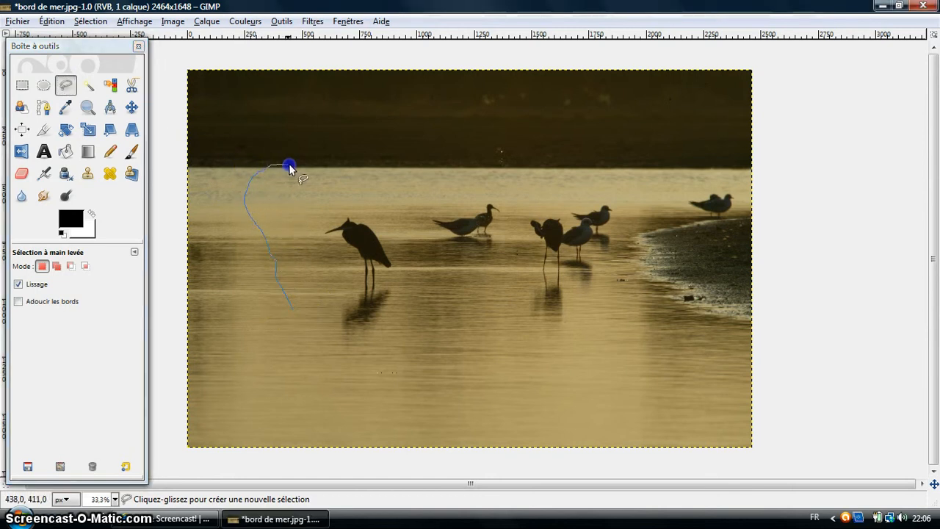
pyautogui.moveTo(340, 169)
pyautogui.mouseDown()
pyautogui.moveTo(391, 180)
pyautogui.moveTo(408, 230)
pyautogui.moveTo(418, 228)
pyautogui.moveTo(434, 147)
pyautogui.moveTo(456, 109)
pyautogui.moveTo(488, 119)
pyautogui.mouseUp()
pyautogui.moveTo(516, 177)
pyautogui.mouseDown()
pyautogui.moveTo(526, 212)
pyautogui.moveTo(552, 174)
pyautogui.moveTo(571, 169)
pyautogui.mouseUp()
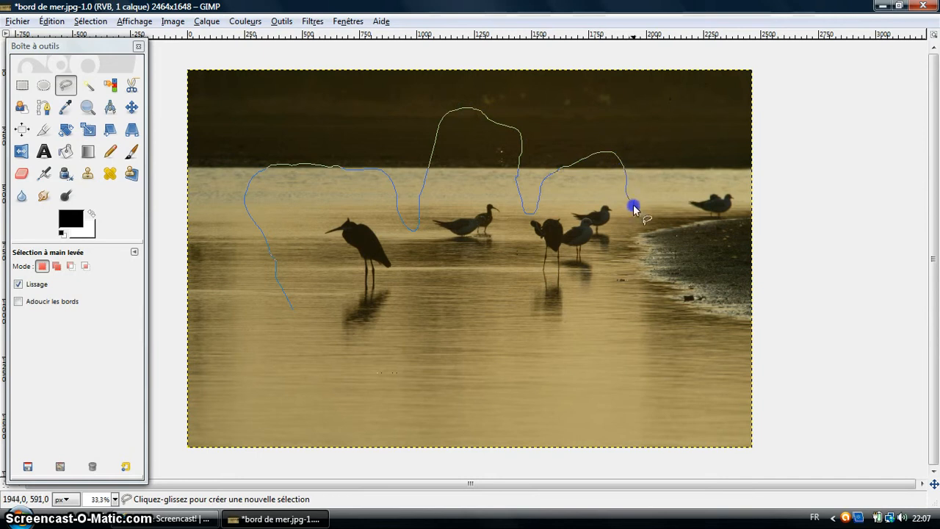
pyautogui.moveTo(669, 179)
pyautogui.mouseDown()
pyautogui.moveTo(683, 158)
pyautogui.moveTo(716, 152)
pyautogui.moveTo(737, 214)
pyautogui.moveTo(712, 251)
pyautogui.moveTo(639, 261)
pyautogui.moveTo(597, 309)
pyautogui.moveTo(577, 356)
pyautogui.mouseUp()
pyautogui.moveTo(475, 383); pyautogui.dragTo(299, 335)
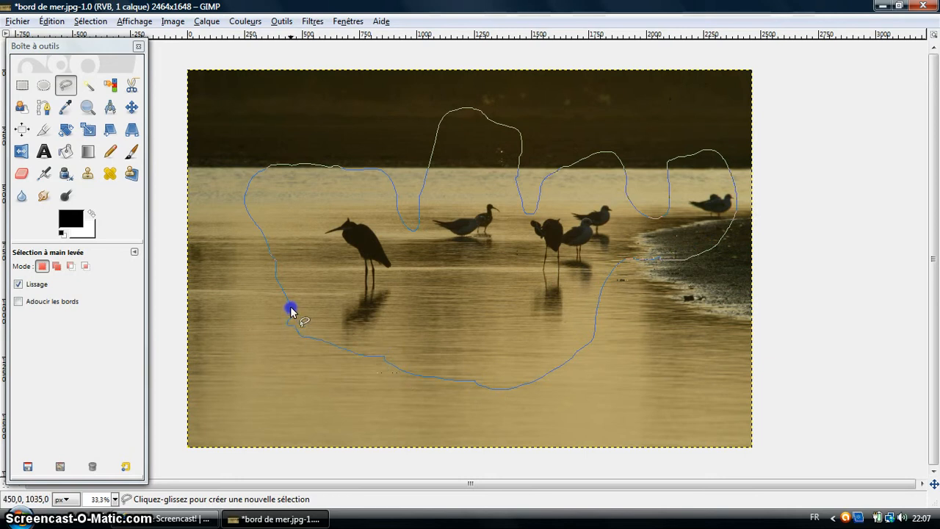
pyautogui.moveTo(290, 309); pyautogui.dragTo(290, 309)
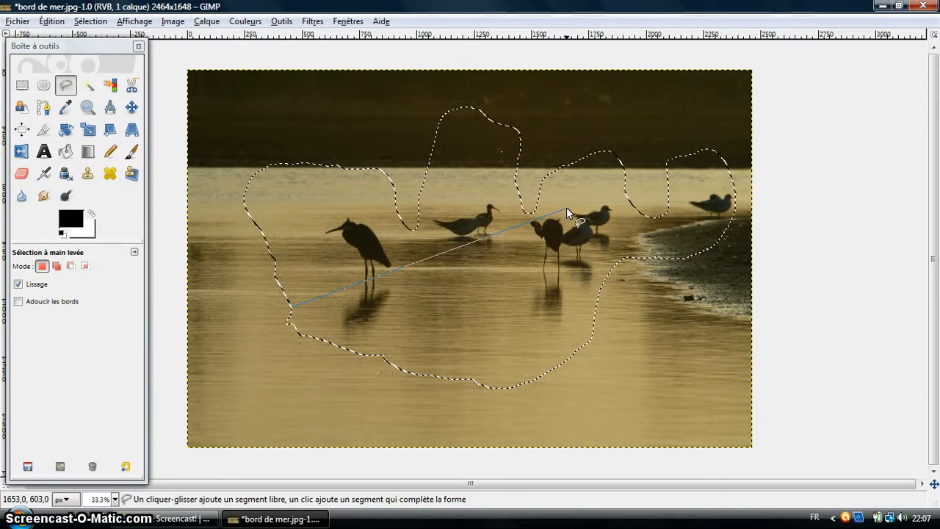
pyautogui.press('Return')
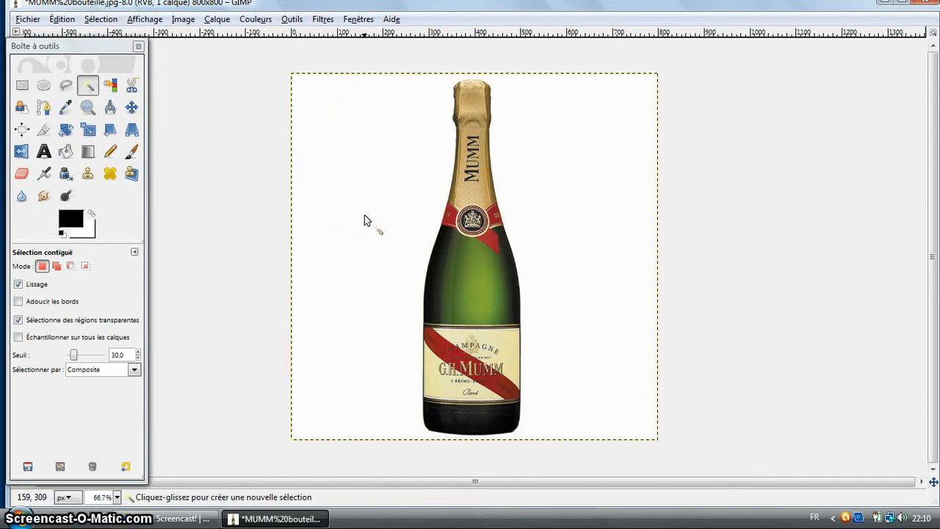
# Set the fuzzy selection threshold to 16.6 and select the white background around the champagne bottle
pyautogui.click(87, 86)
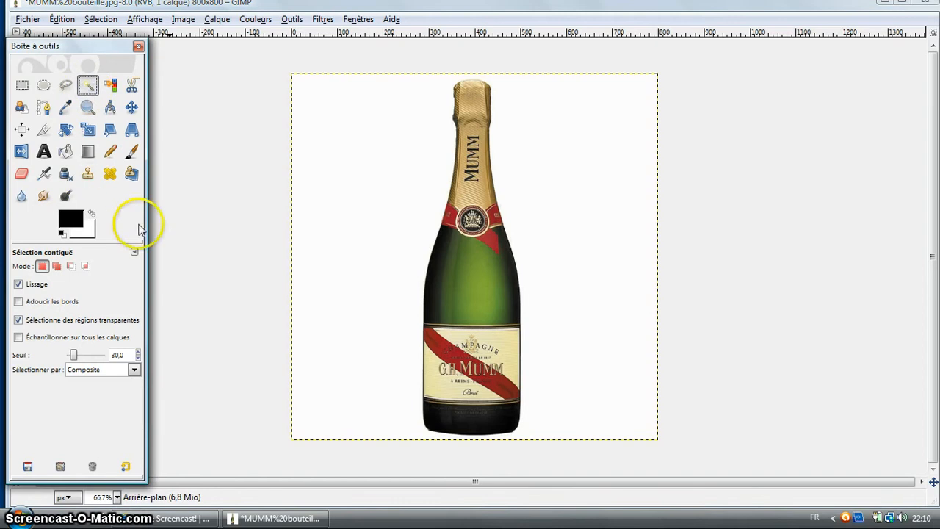
pyautogui.click(75, 357)
pyautogui.moveTo(79, 357); pyautogui.dragTo(81, 358)
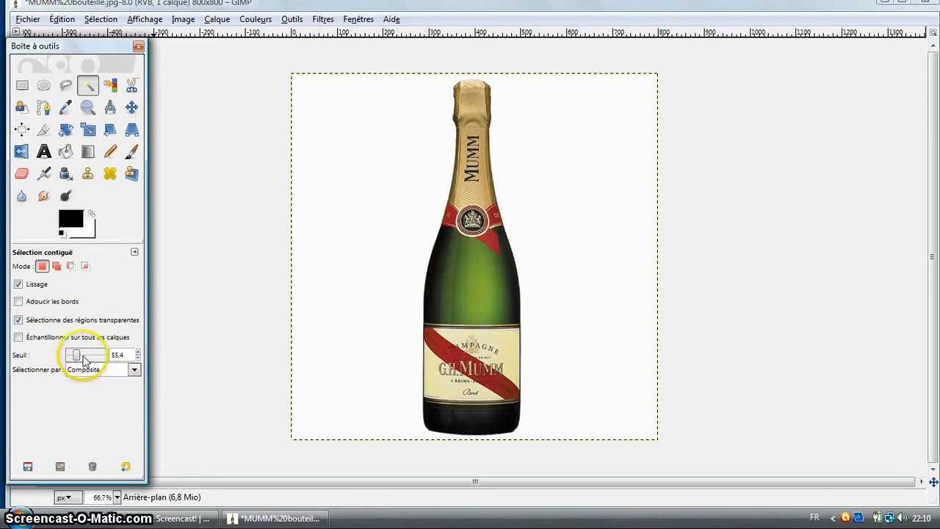
pyautogui.moveTo(78, 357); pyautogui.dragTo(72, 357)
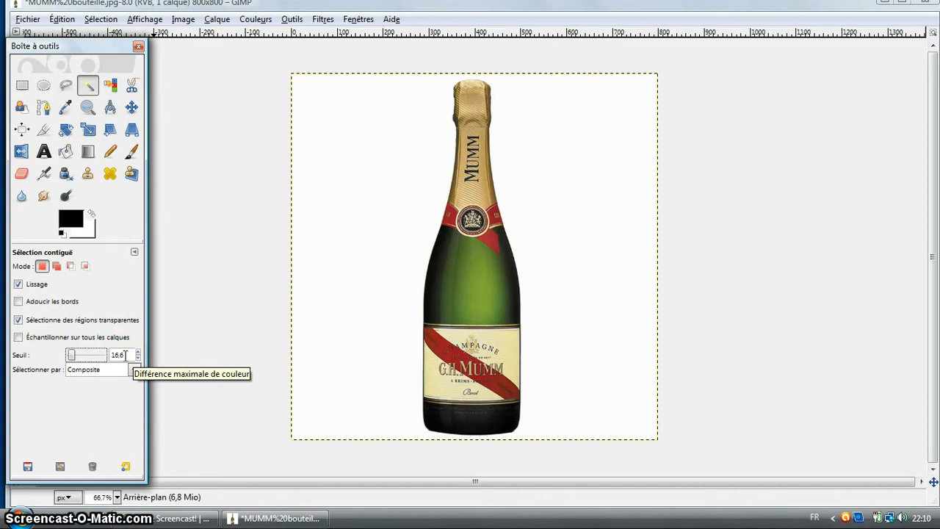
pyautogui.click(342, 187)
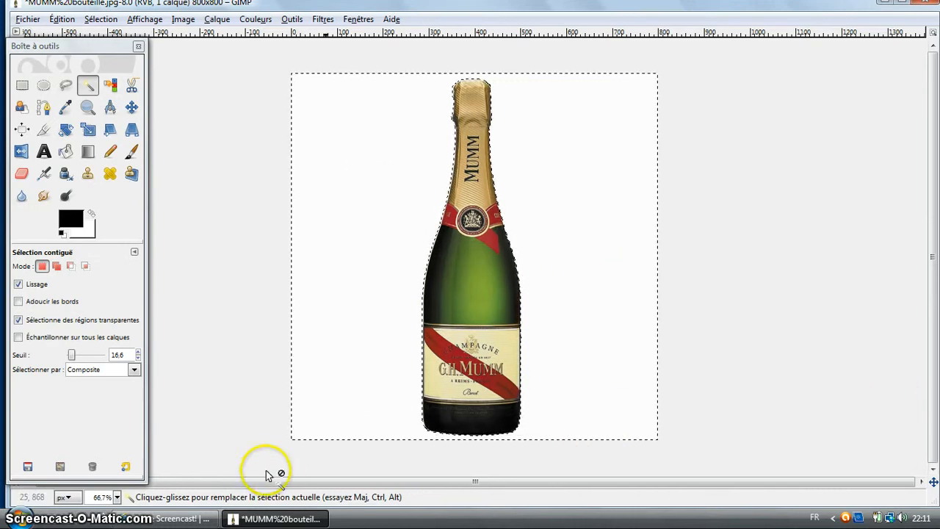
# Switch fuzzy selection to add mode and add the missed background area along the right edge of the bottle's label
pyautogui.click(116, 497)
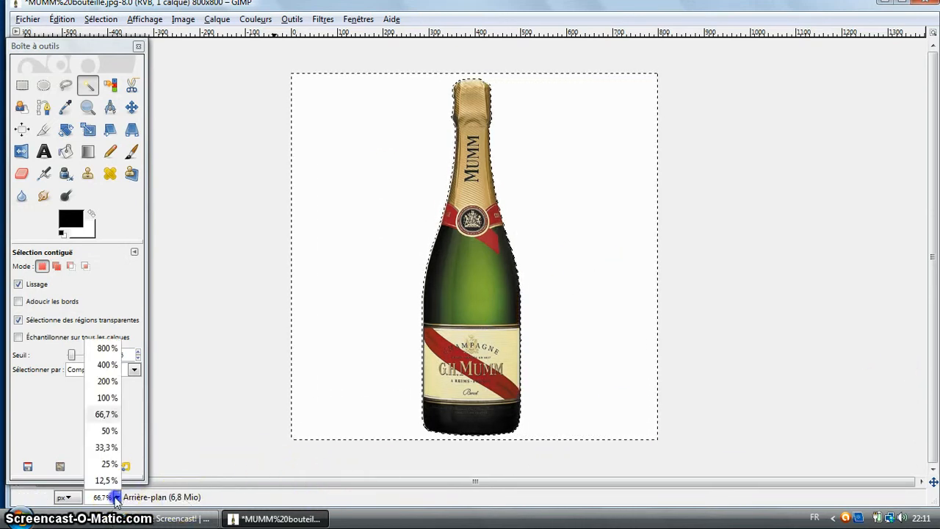
pyautogui.click(108, 383)
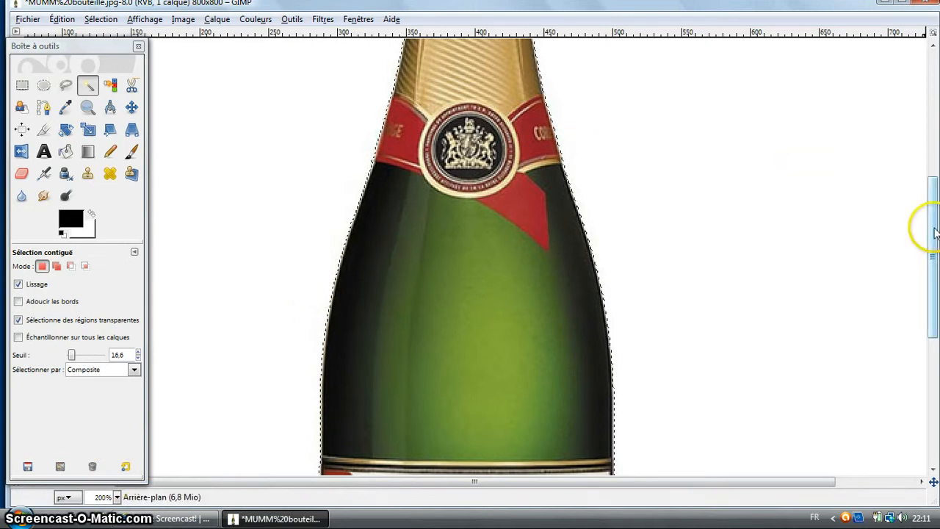
pyautogui.moveTo(933, 224); pyautogui.dragTo(933, 382)
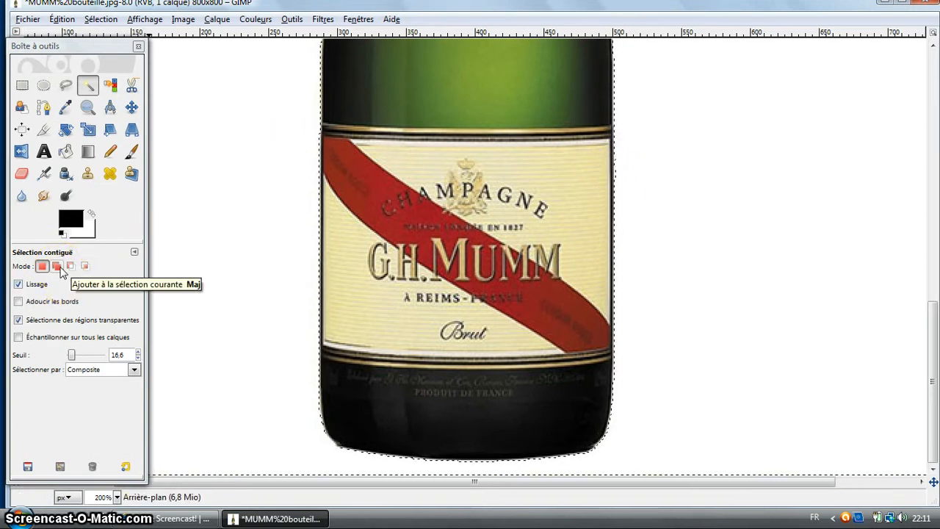
pyautogui.click(60, 269)
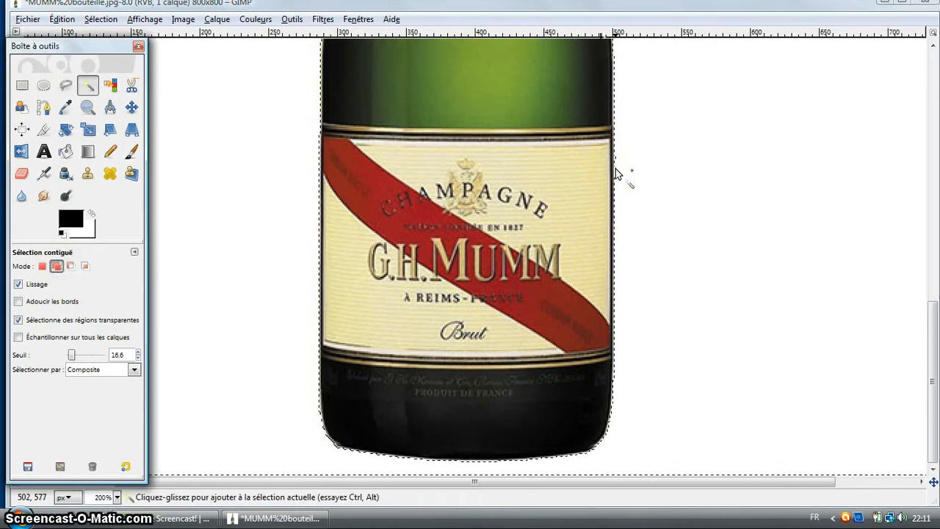
pyautogui.click(617, 173)
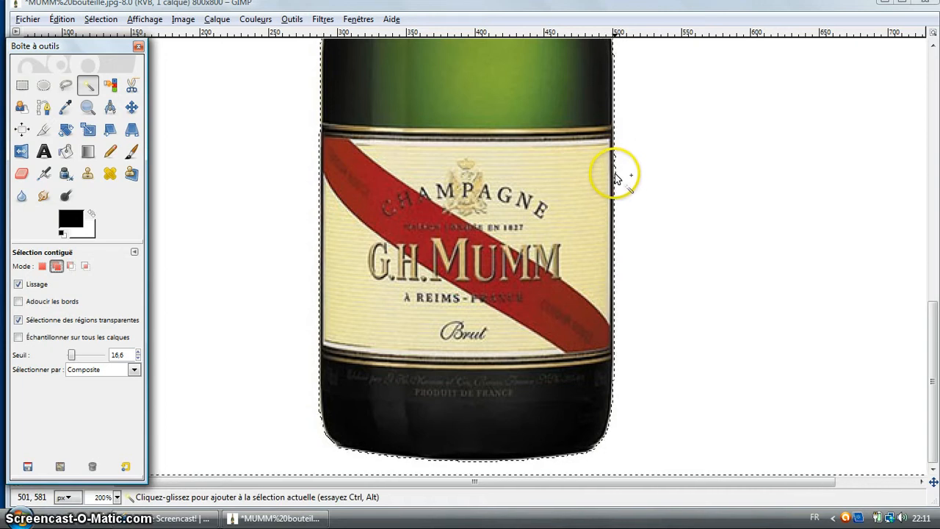
pyautogui.click(615, 171)
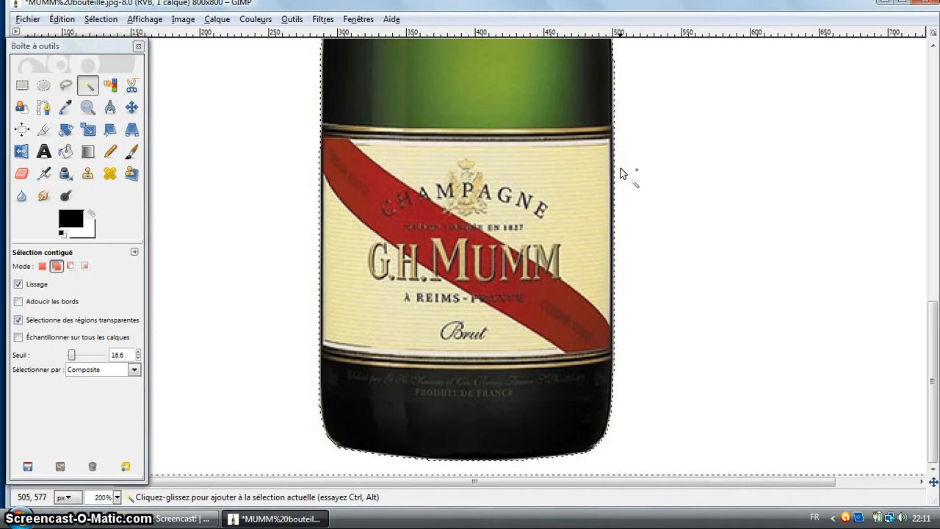
pyautogui.click(622, 169)
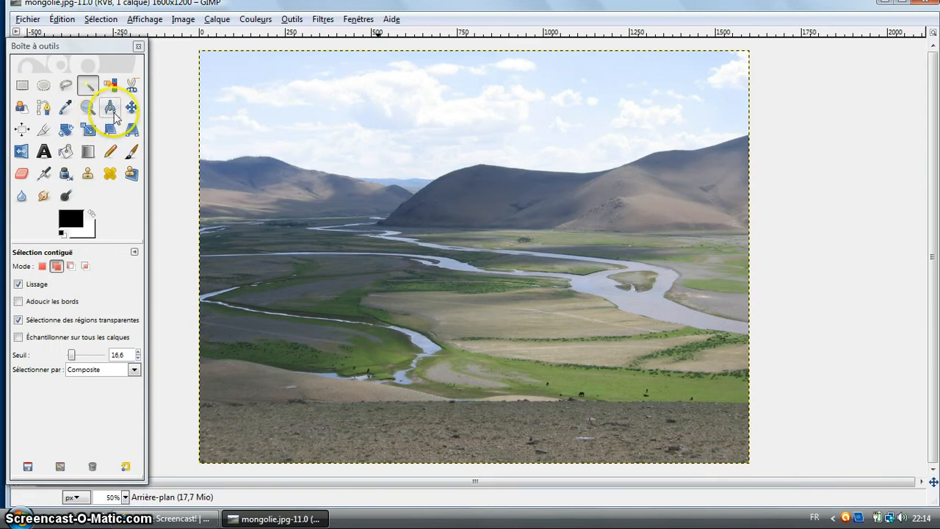
# Start an Intelligent Scissors path at the photo's left edge and trace the left mountain's skyline to the distant horizon gap
pyautogui.click(131, 88)
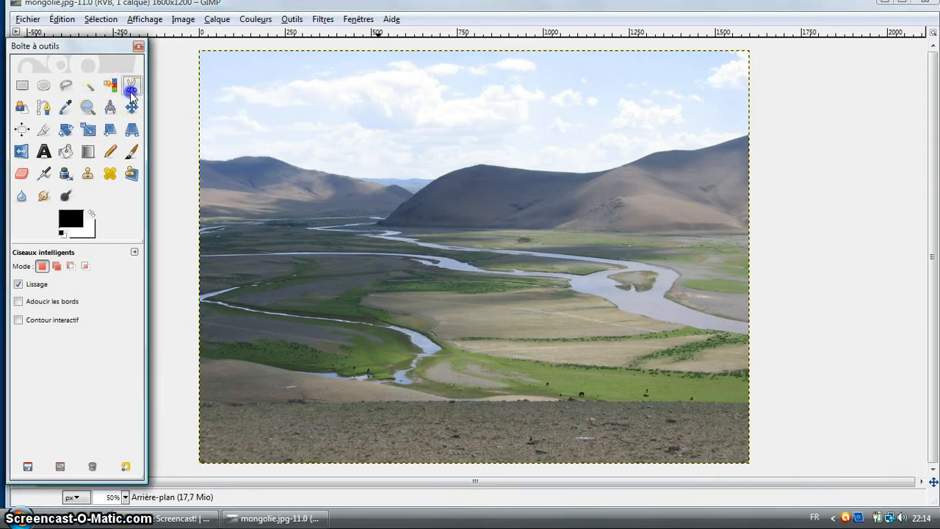
pyautogui.click(202, 159)
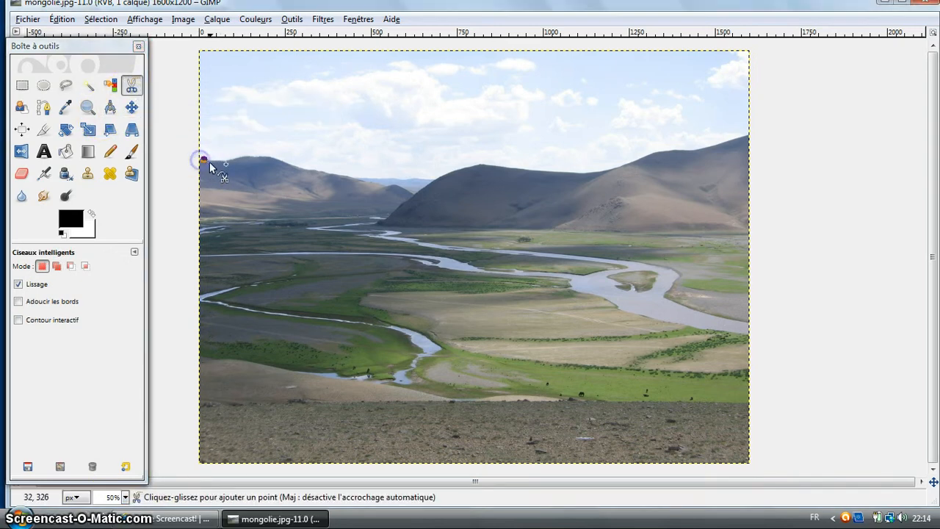
pyautogui.click(234, 158)
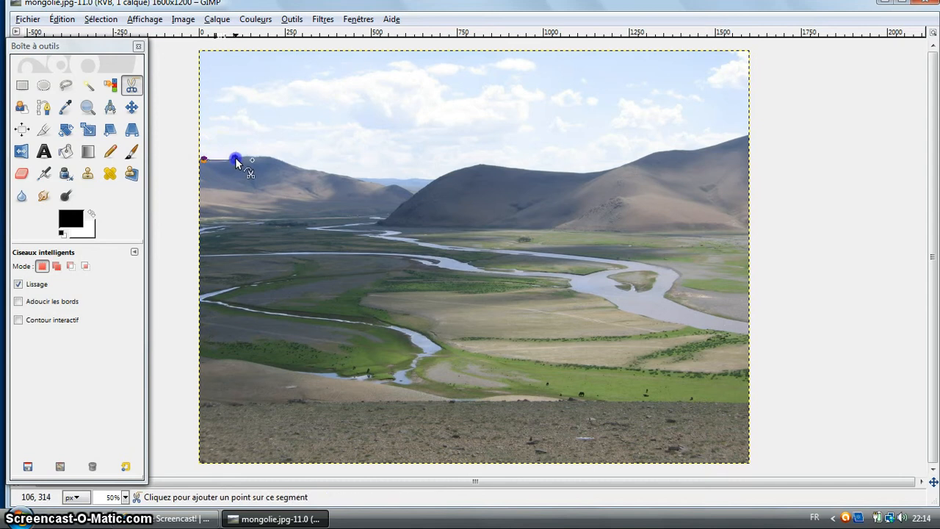
pyautogui.click(252, 154)
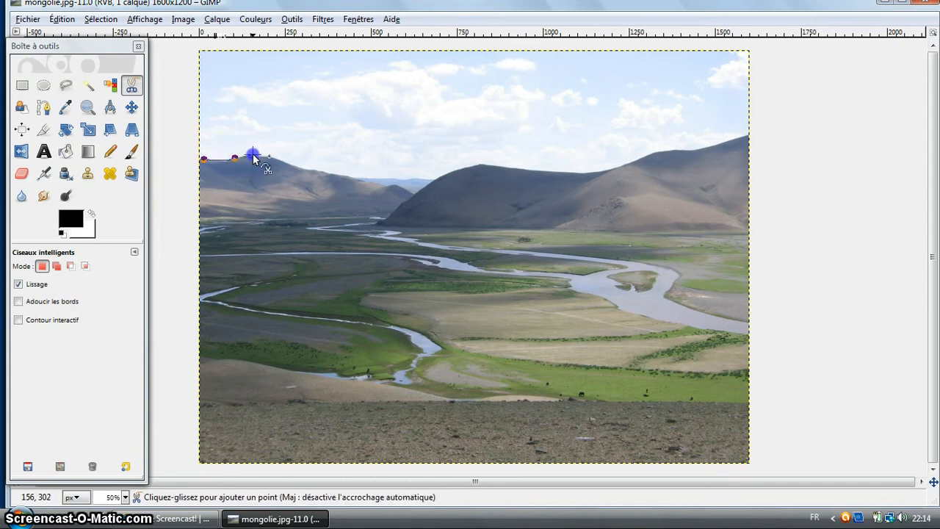
pyautogui.click(291, 165)
pyautogui.click(333, 172)
pyautogui.click(409, 176)
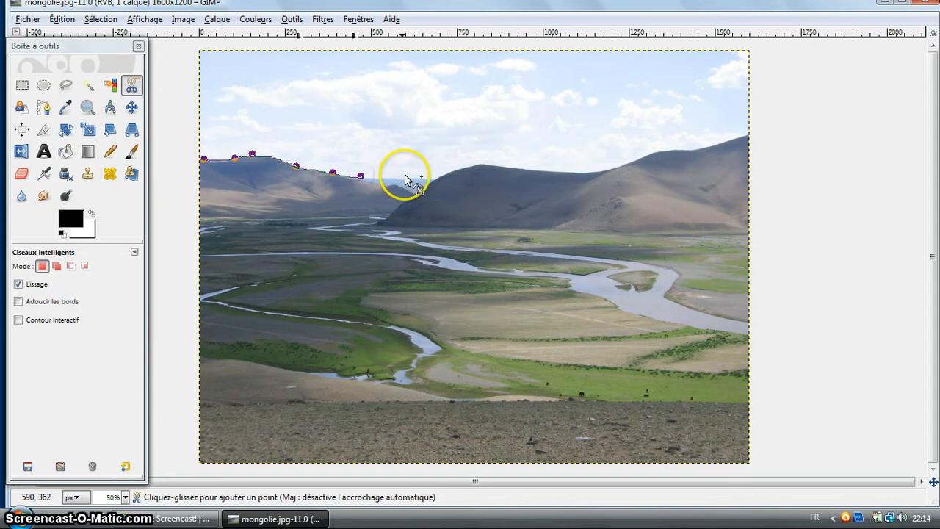
# Continue the scissors path along the right-hand hills' ridge up to the photo's right edge
pyautogui.click(435, 177)
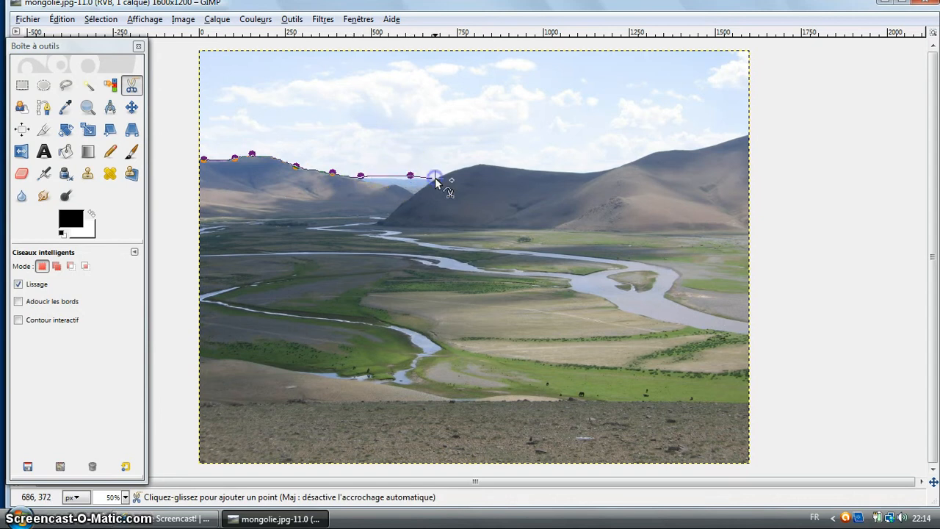
pyautogui.click(456, 169)
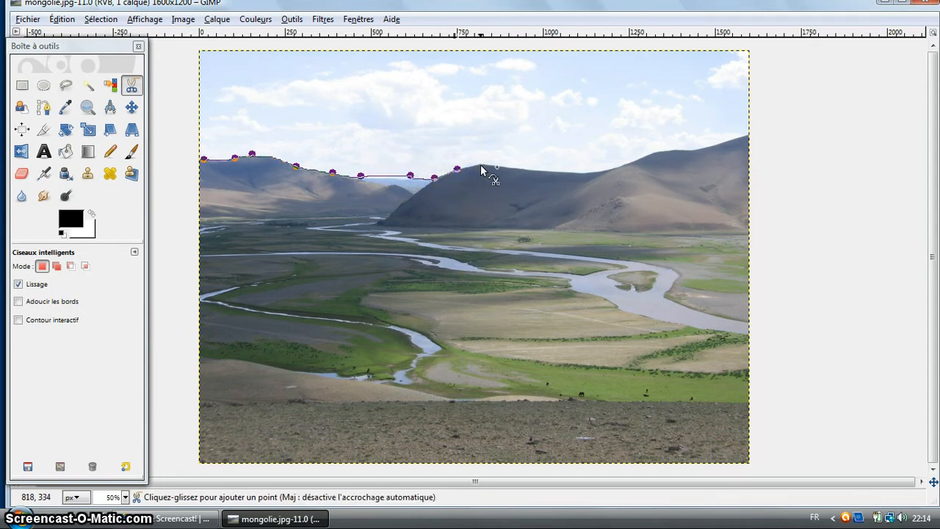
pyautogui.click(476, 162)
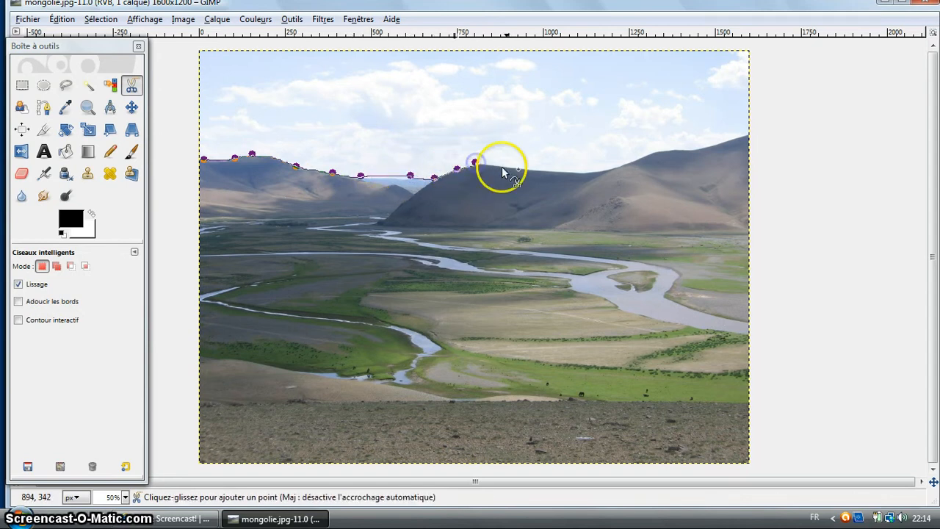
pyautogui.click(574, 171)
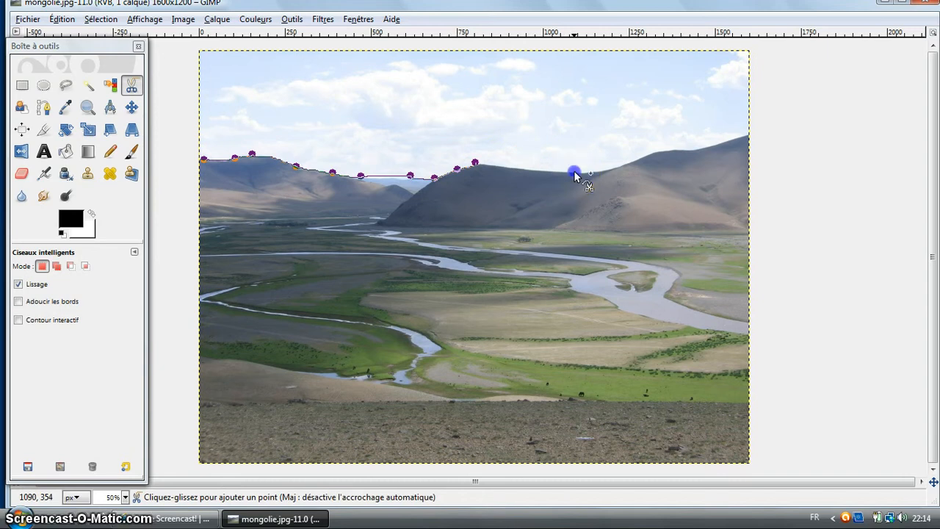
pyautogui.click(639, 157)
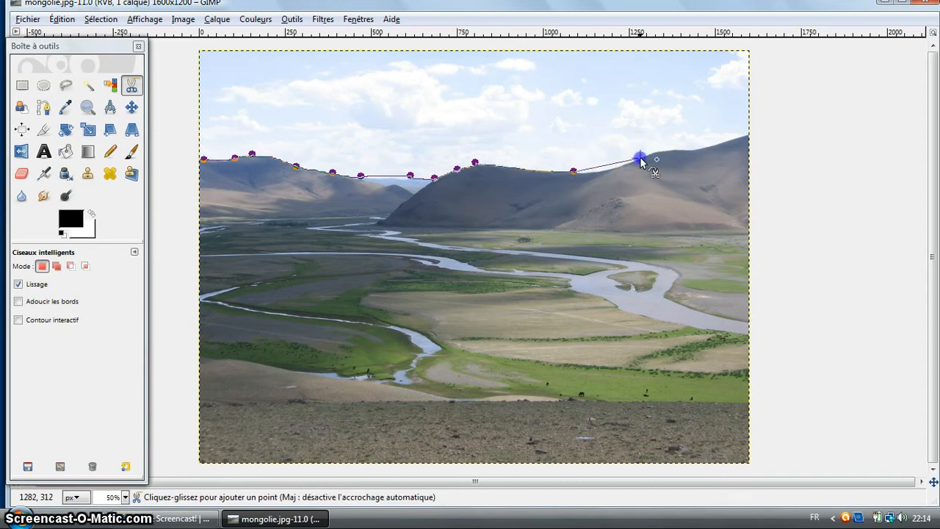
pyautogui.click(702, 148)
pyautogui.click(748, 138)
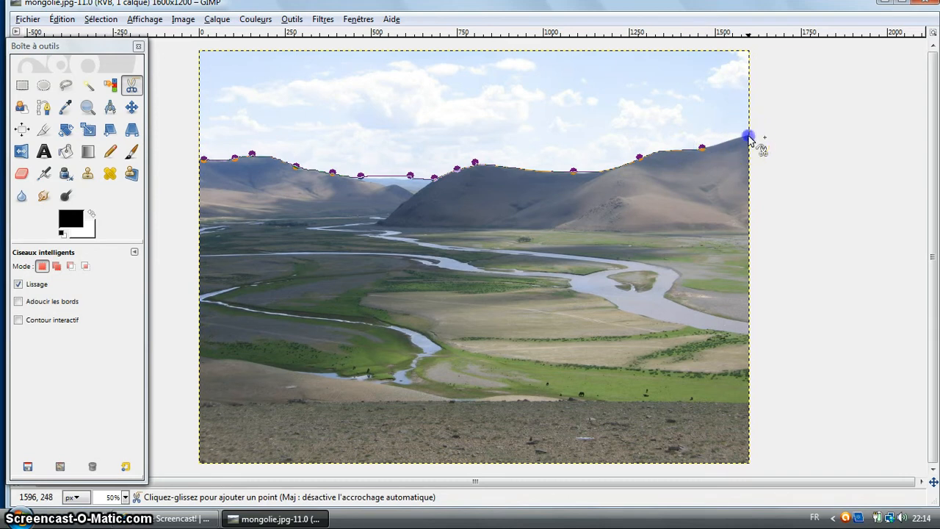
# Close the scissors path around the sky through the photo's two upper corners and convert it into a selection
pyautogui.click(748, 50)
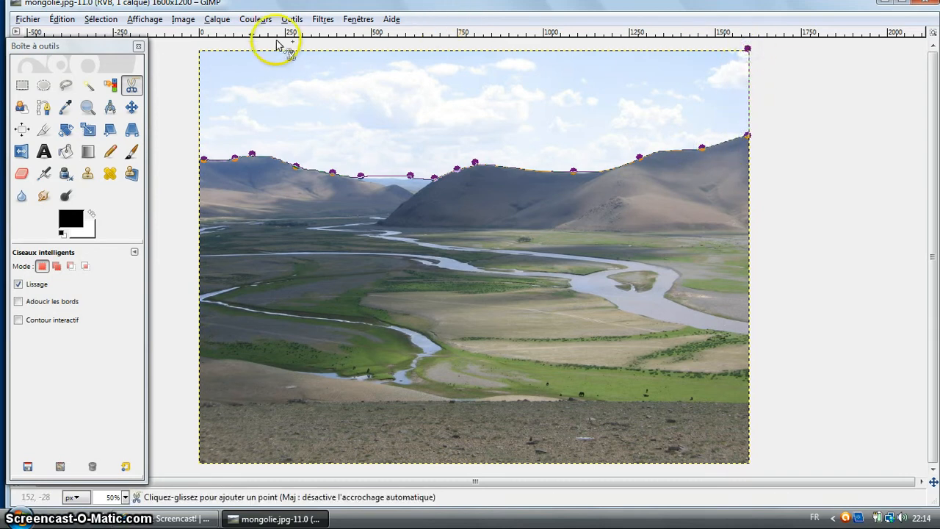
pyautogui.click(196, 49)
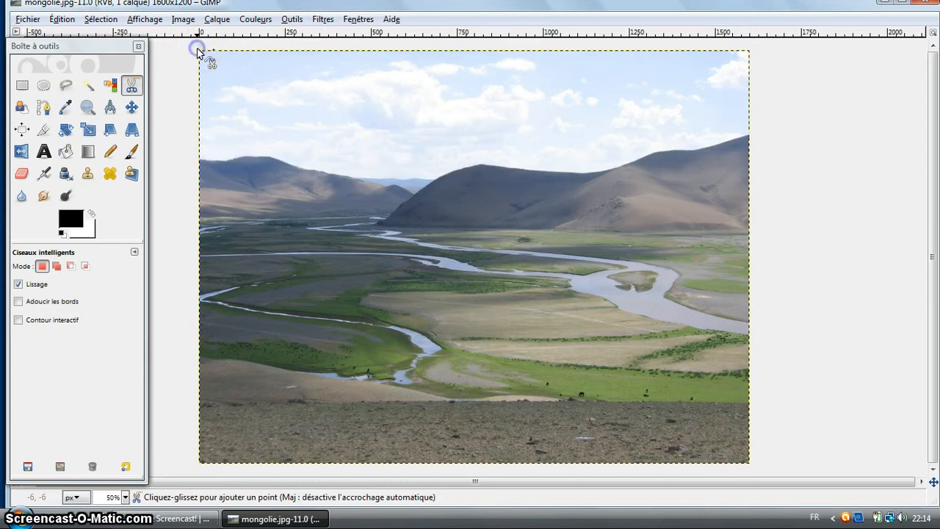
pyautogui.click(193, 160)
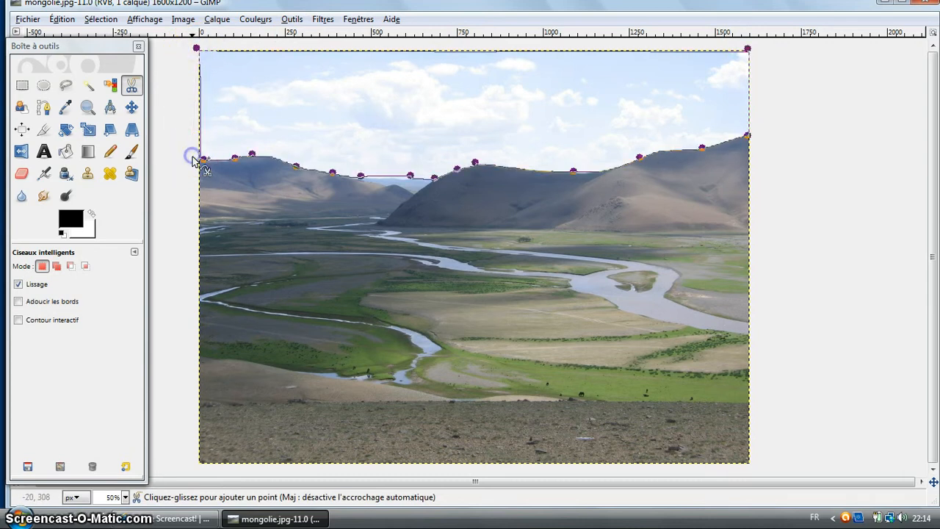
pyautogui.click(198, 163)
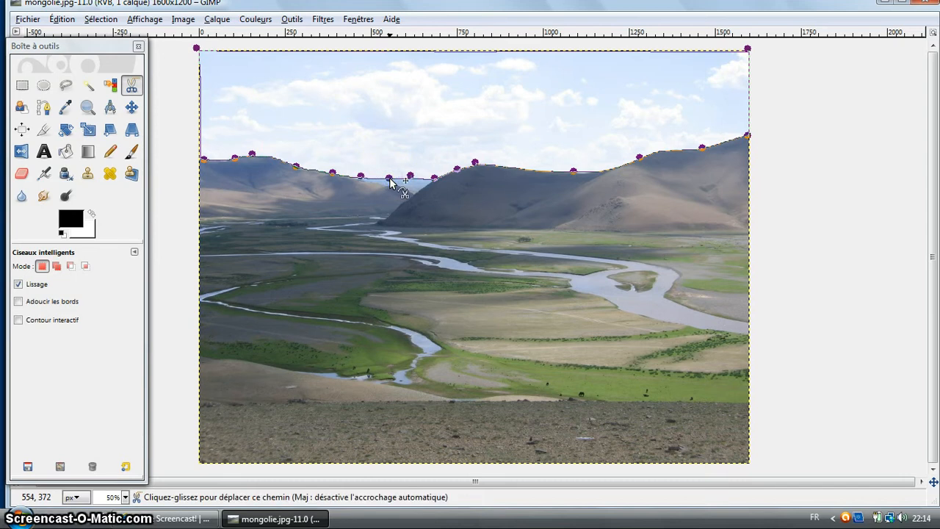
pyautogui.press('Return')
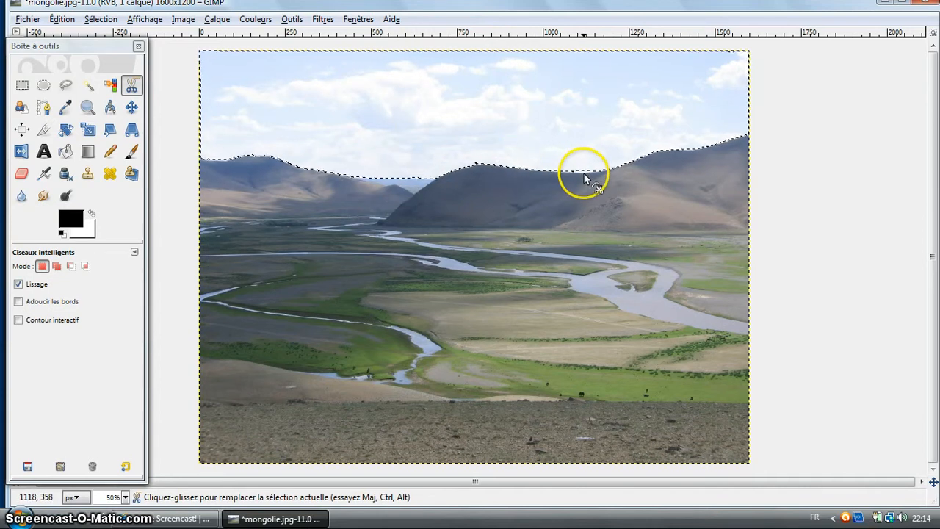
# Switch Intelligent Scissors to add mode, place points on the dip in the right-hand ridge, and delete the selected sky
pyautogui.click(57, 267)
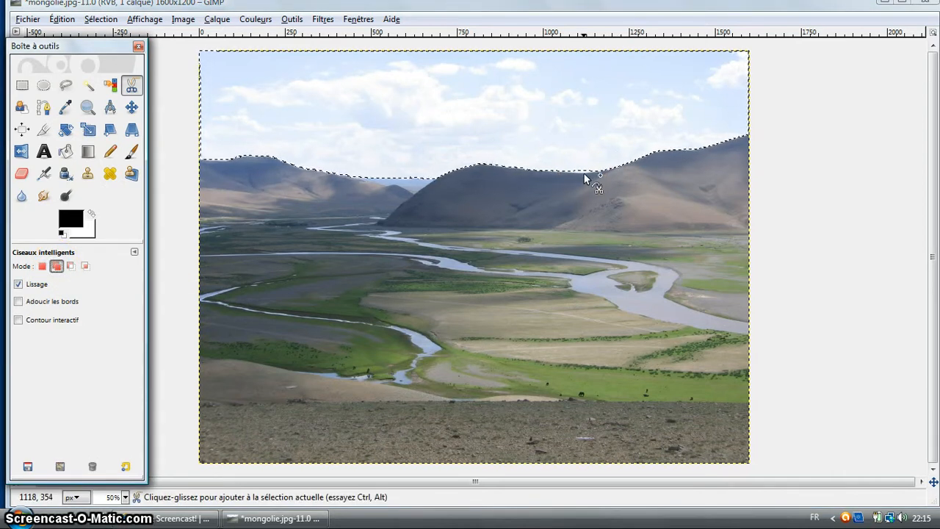
pyautogui.click(583, 173)
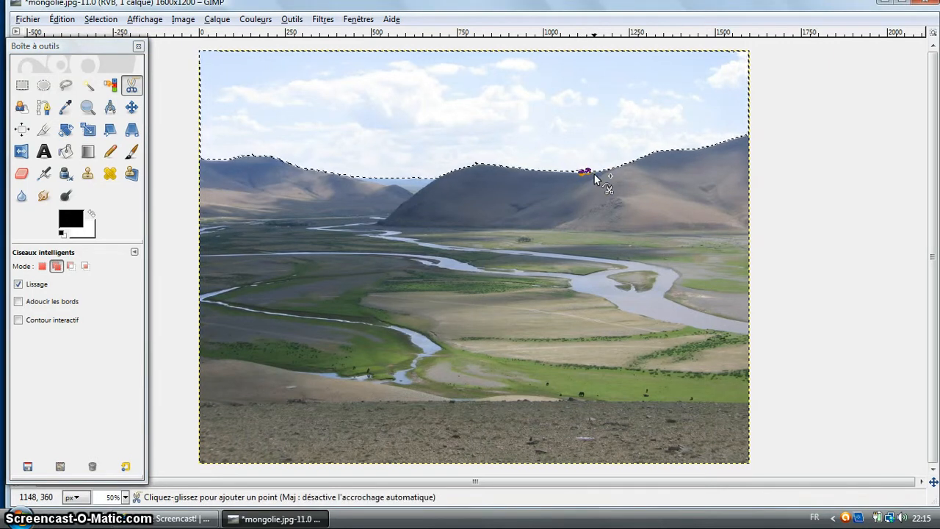
pyautogui.click(371, 21)
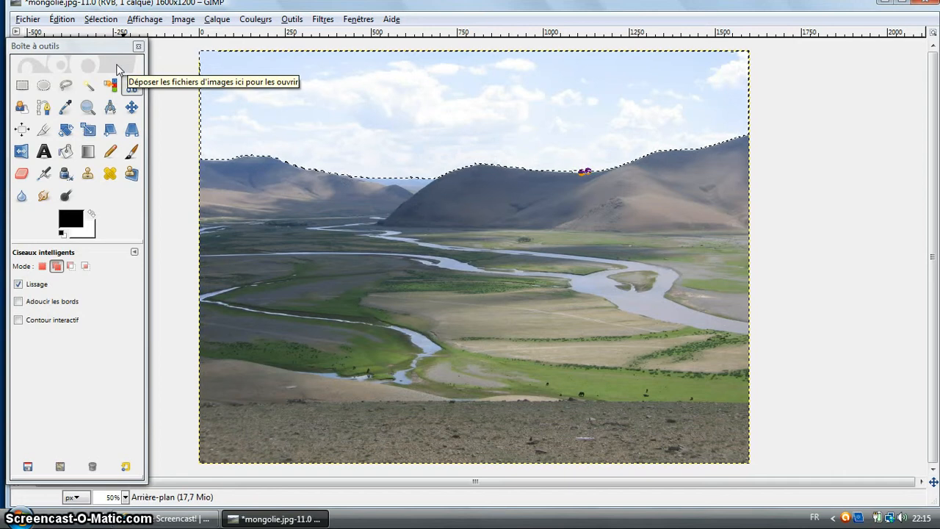
pyautogui.press('Delete')
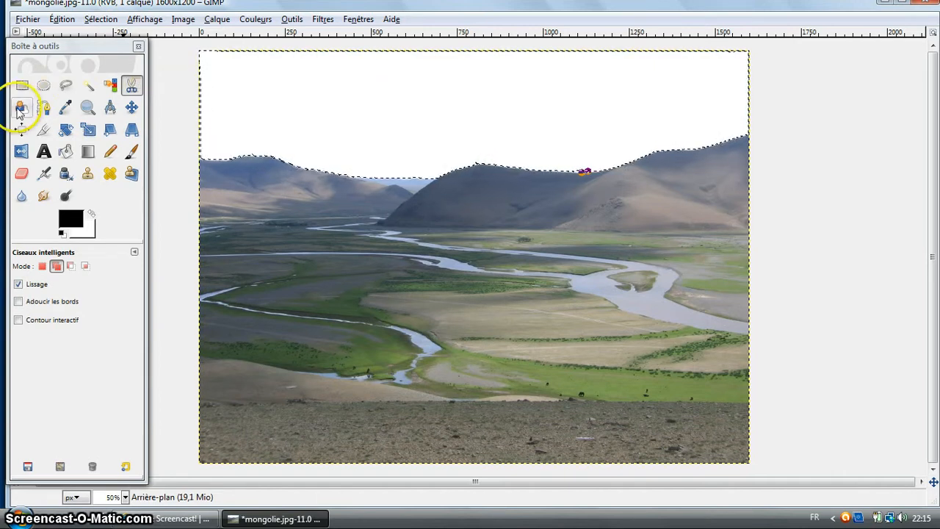
# Start opening another image from the Pictures folder and go to the file names beginning with "c"
pyautogui.click(29, 20)
pyautogui.click(44, 63)
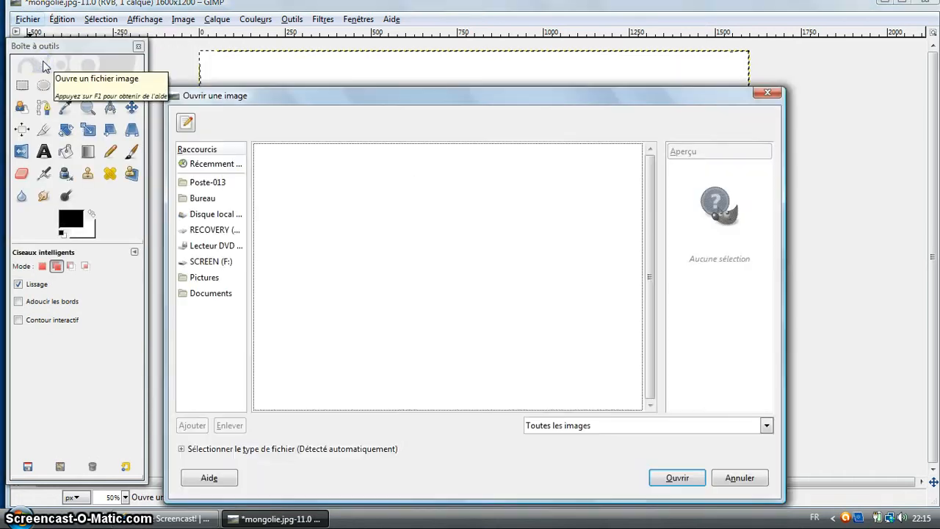
pyautogui.click(209, 276)
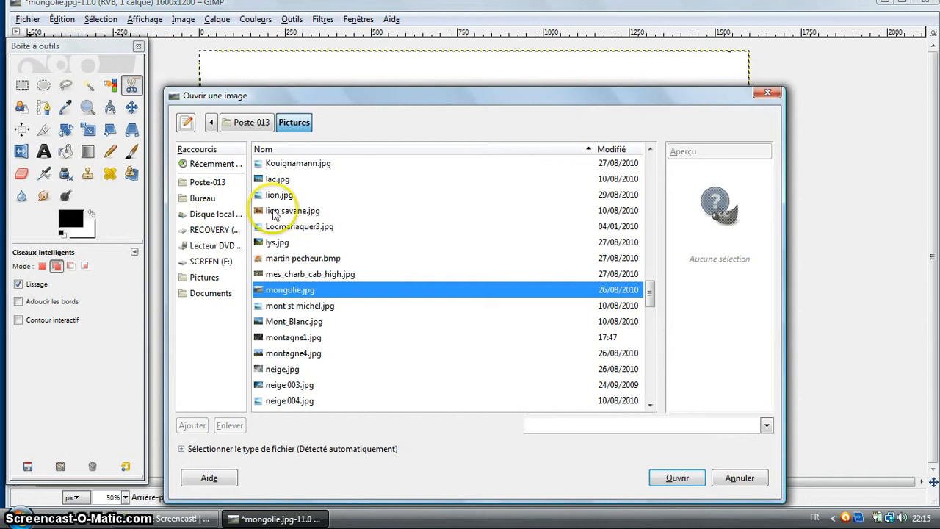
pyautogui.click(283, 369)
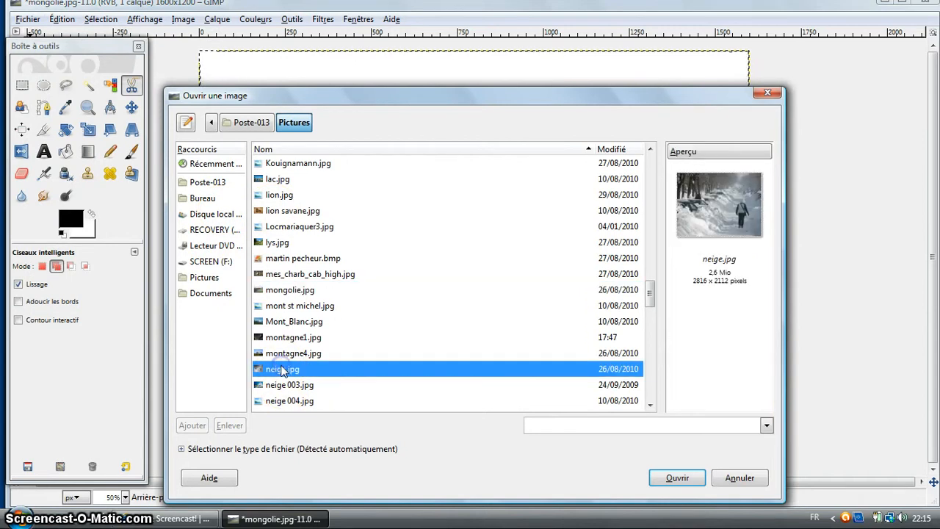
pyautogui.write('c')
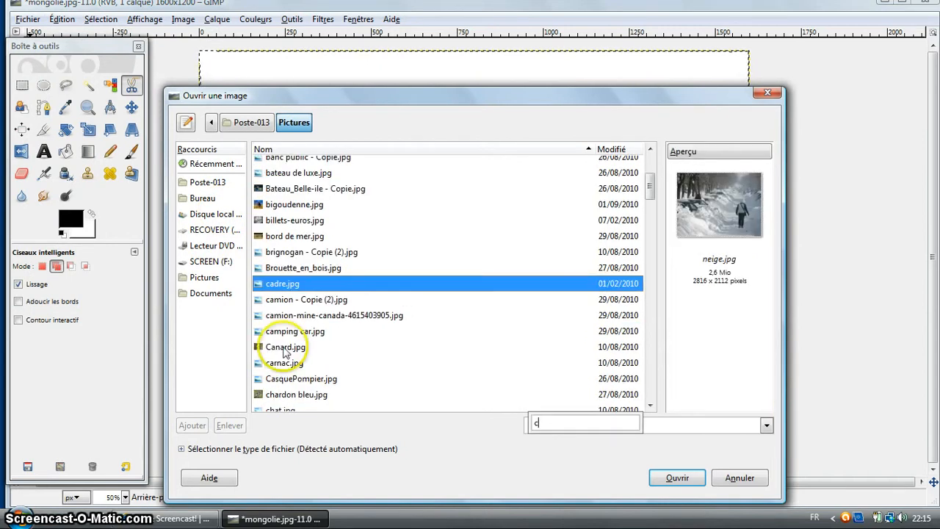
# Preview the sky pictures ciel.jpg, ciel2.jpg and ciel 002.JPG
pyautogui.click(651, 406)
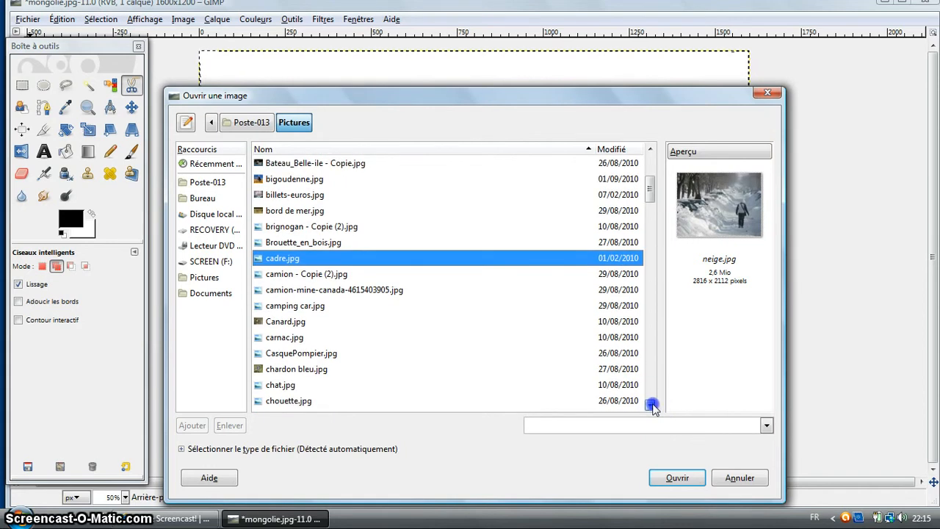
pyautogui.click(651, 406)
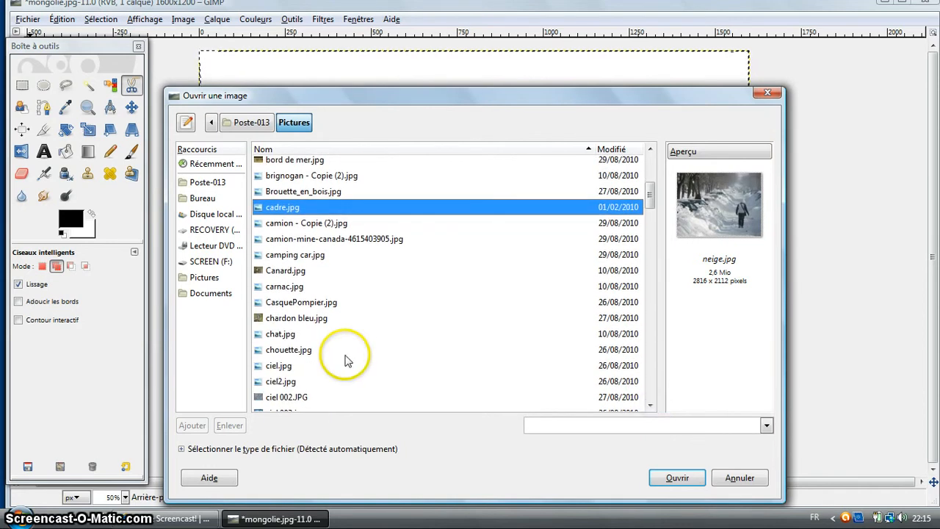
pyautogui.click(279, 365)
pyautogui.click(279, 385)
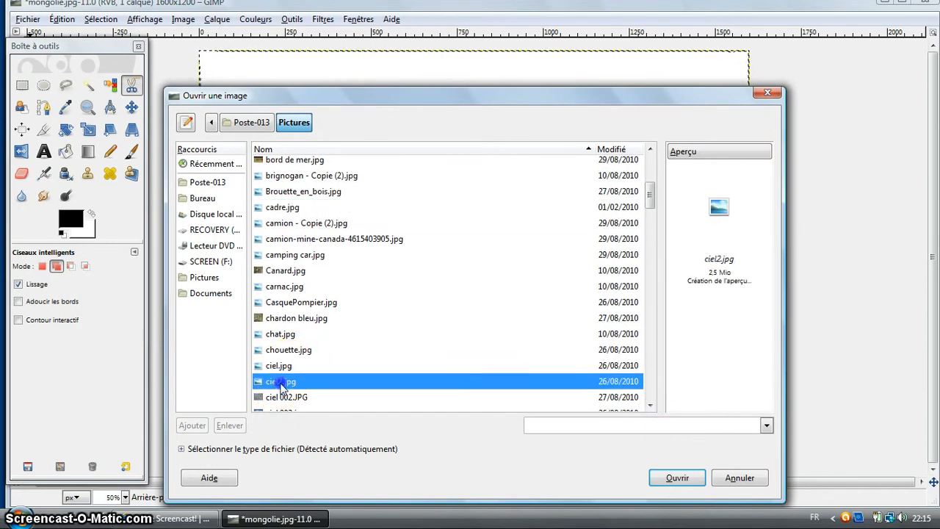
pyautogui.click(283, 397)
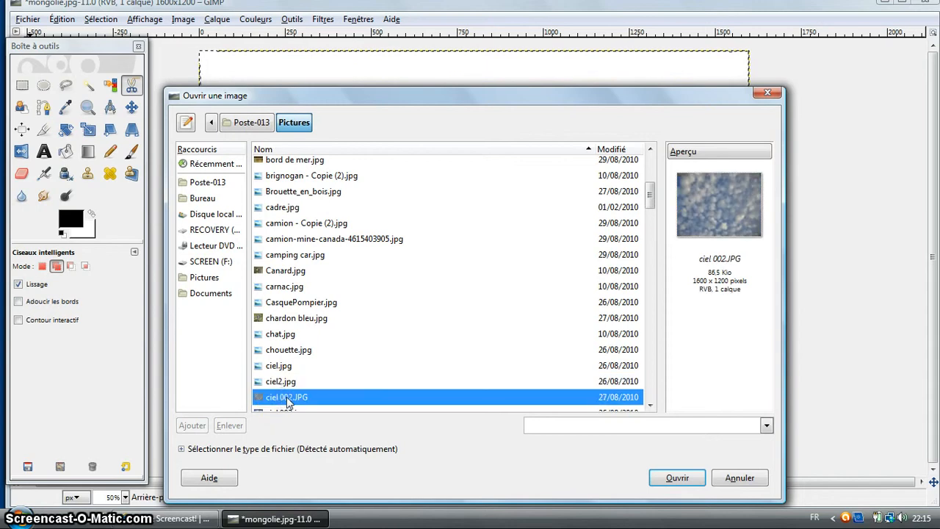
# Preview the sky pictures ciel 004.jpg, ciel 003.jpg, ciel 005.jpg, ciel 007.jpg and cikel 006.jpg
pyautogui.click(651, 406)
pyautogui.click(651, 407)
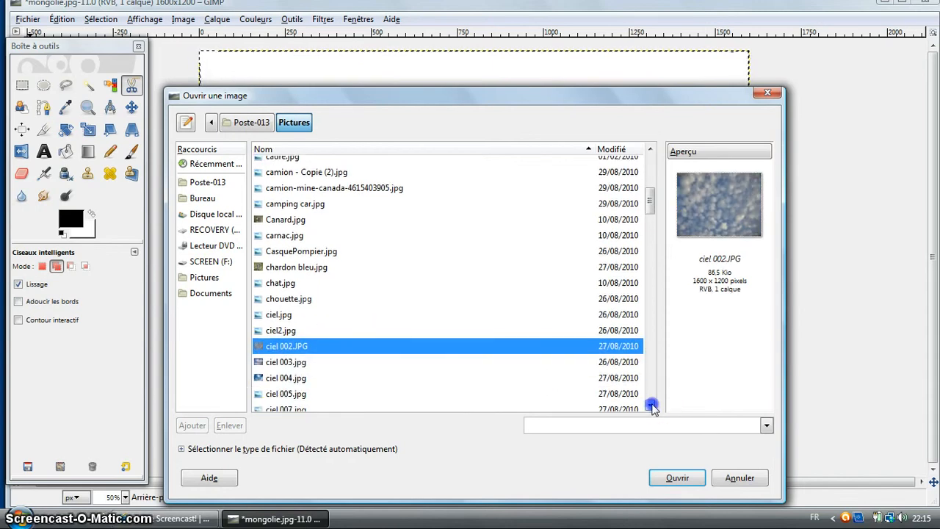
pyautogui.click(286, 376)
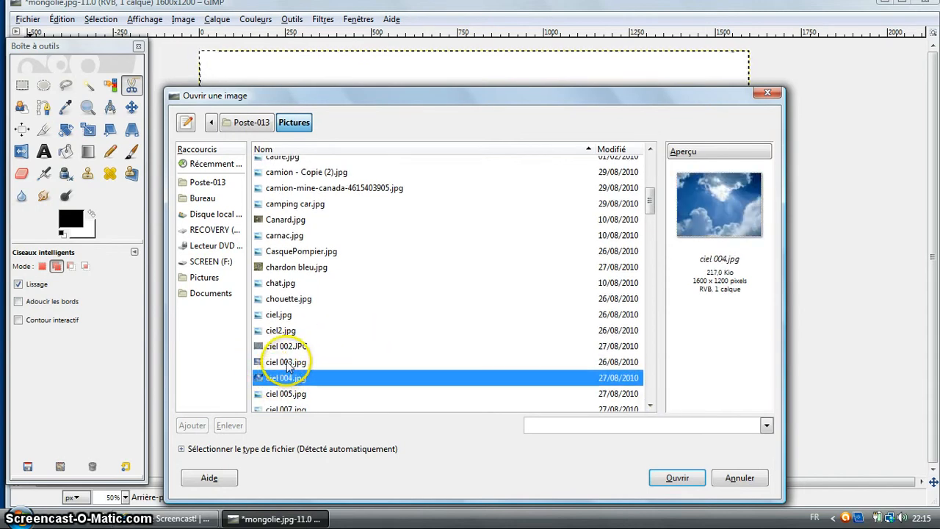
pyautogui.click(287, 363)
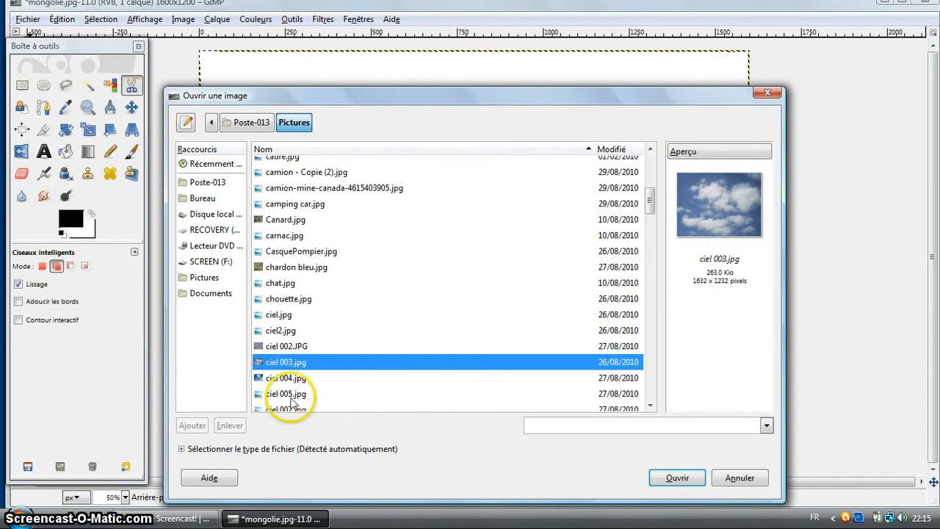
pyautogui.click(292, 395)
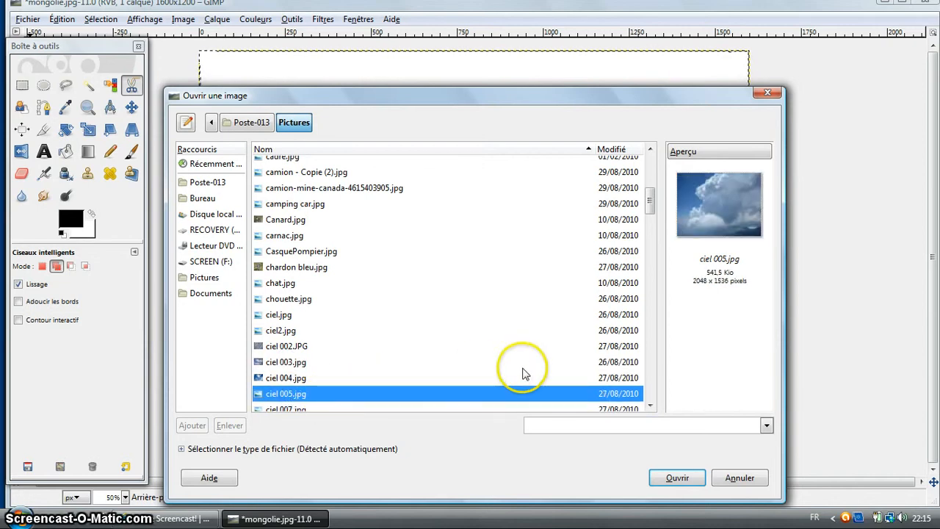
pyautogui.click(299, 410)
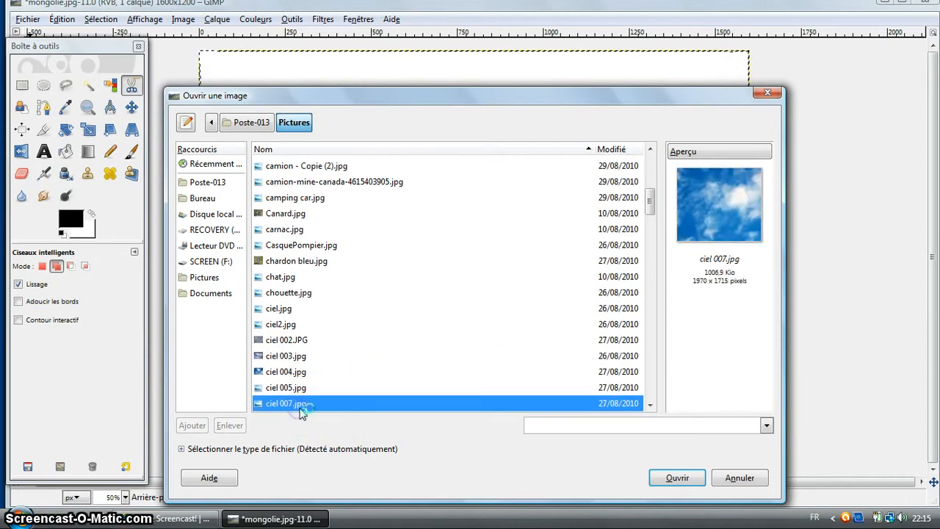
pyautogui.click(650, 405)
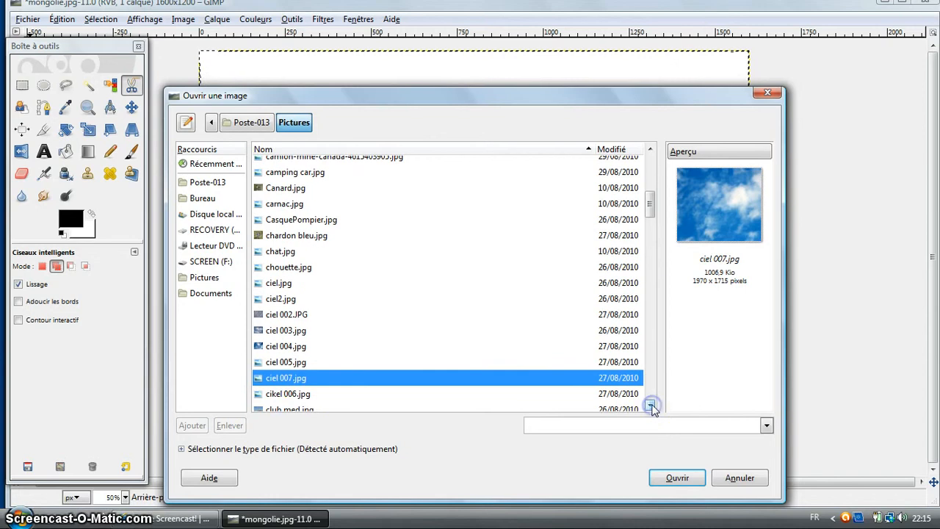
pyautogui.click(297, 397)
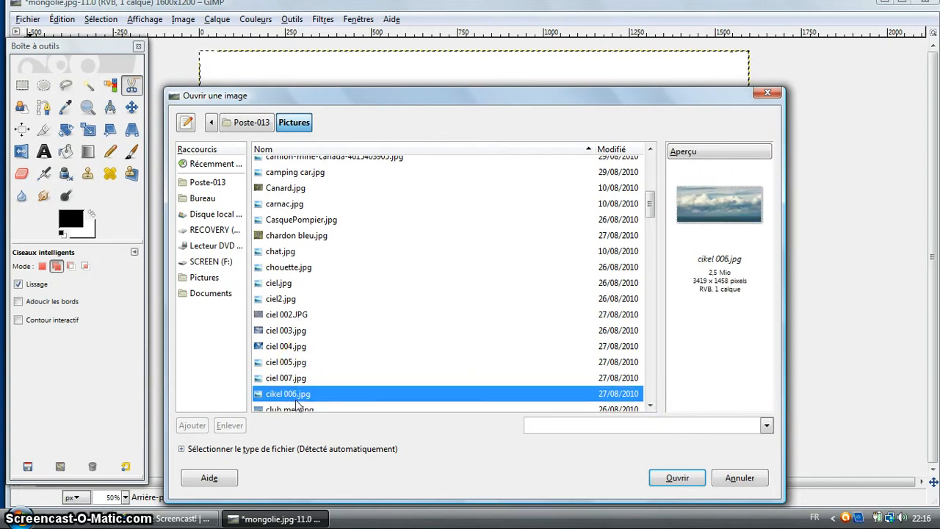
# Compare the previews of the sky pictures between ciel.jpg and cikel 006.jpg once more
pyautogui.click(290, 378)
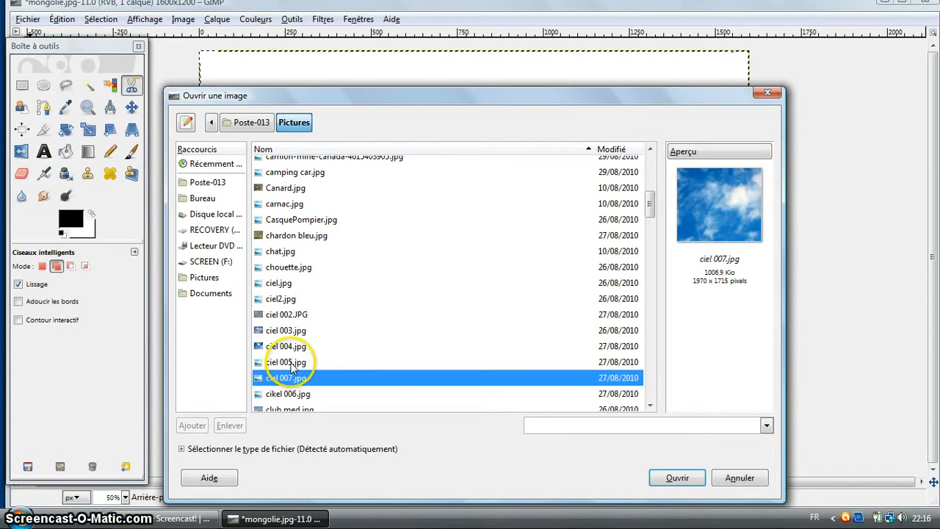
pyautogui.click(293, 363)
pyautogui.click(290, 346)
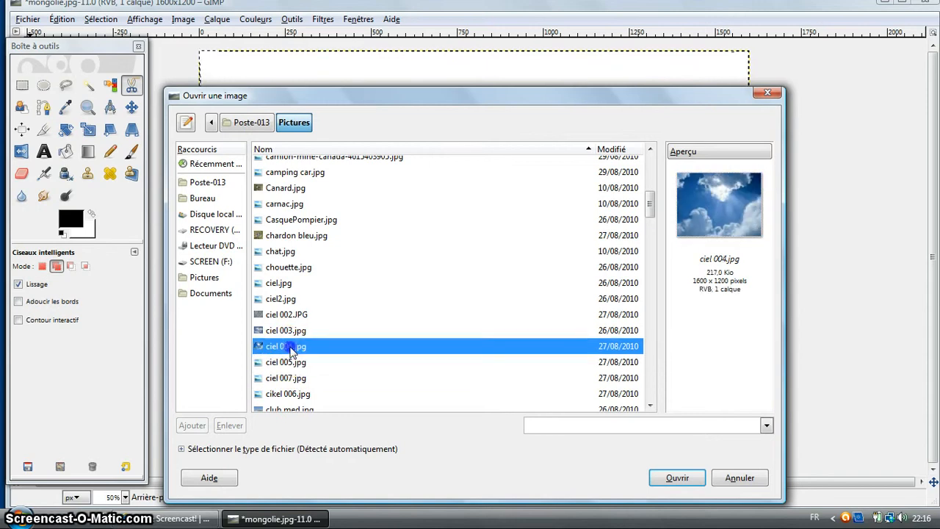
pyautogui.click(291, 332)
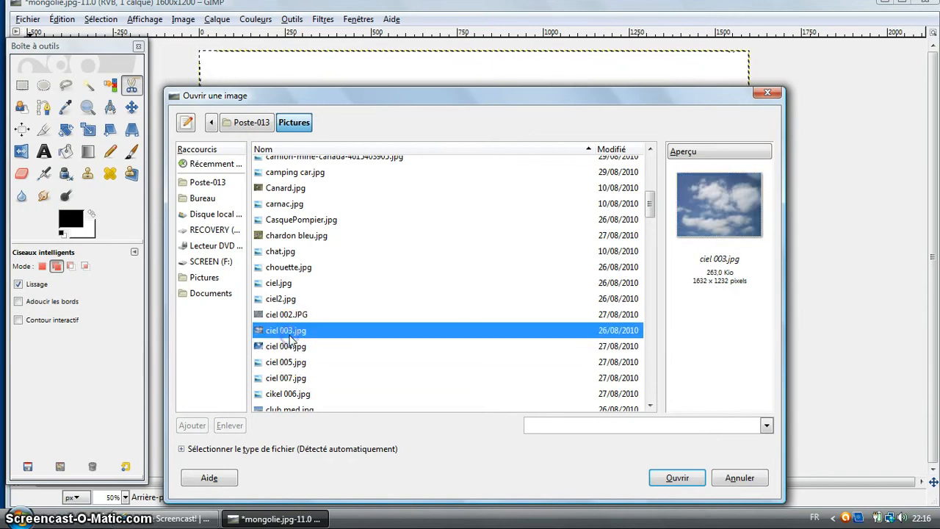
pyautogui.click(296, 316)
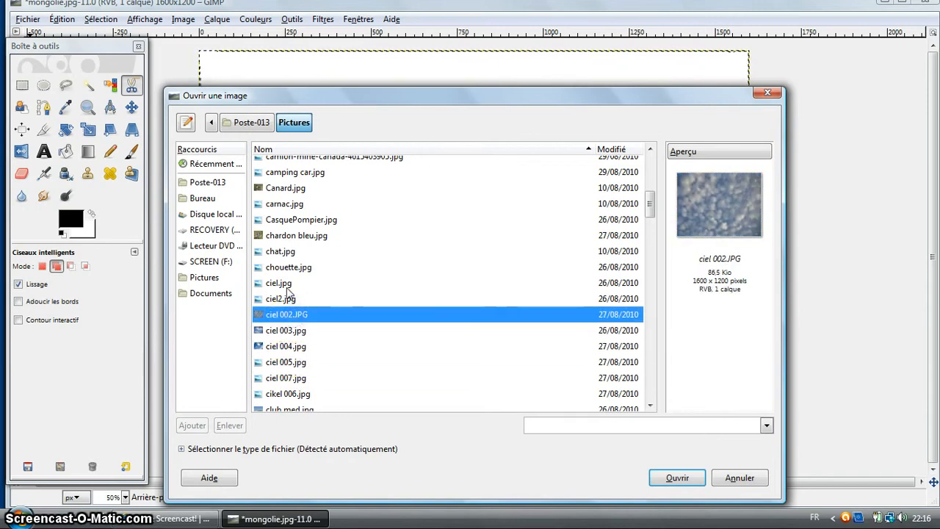
pyautogui.click(284, 298)
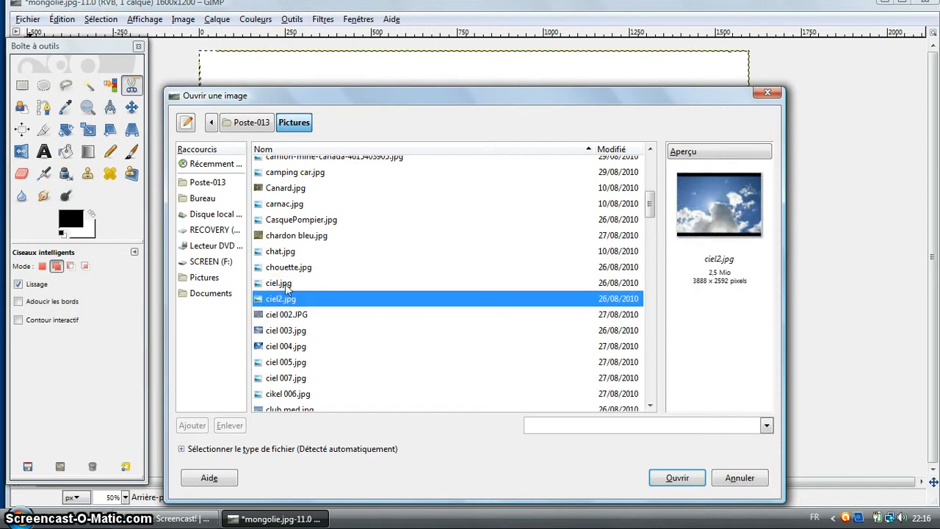
pyautogui.click(286, 285)
pyautogui.click(286, 315)
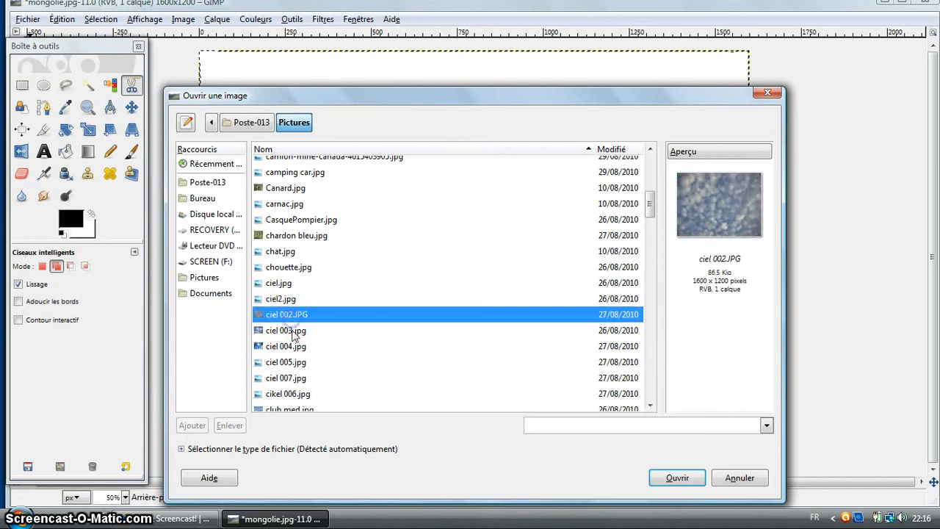
pyautogui.click(296, 346)
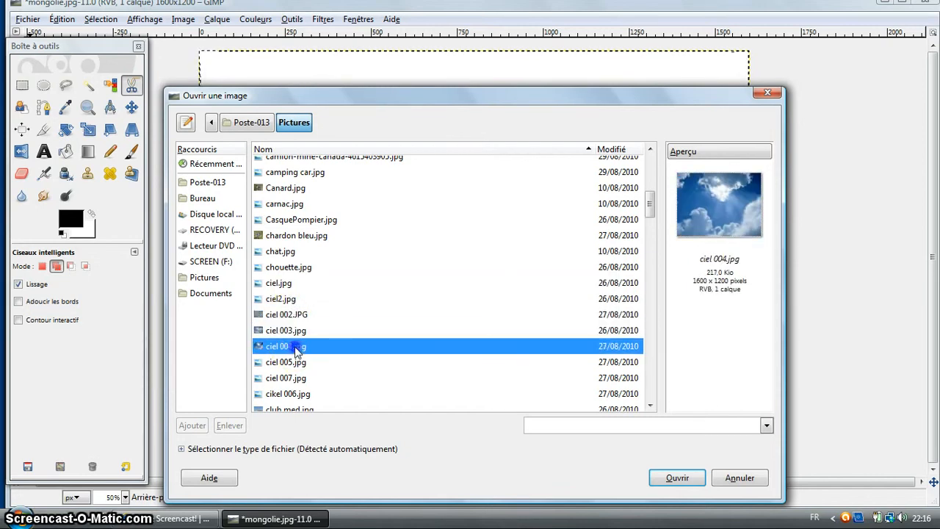
pyautogui.click(296, 364)
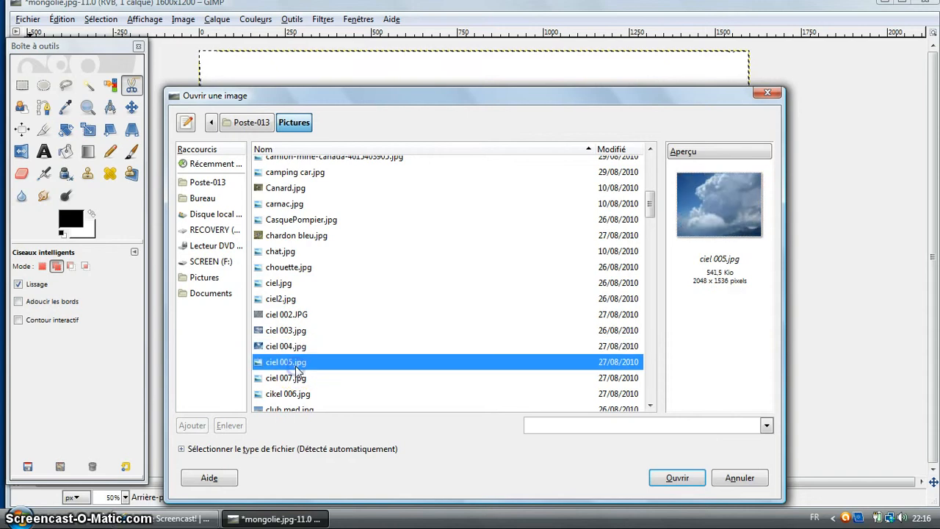
pyautogui.click(298, 377)
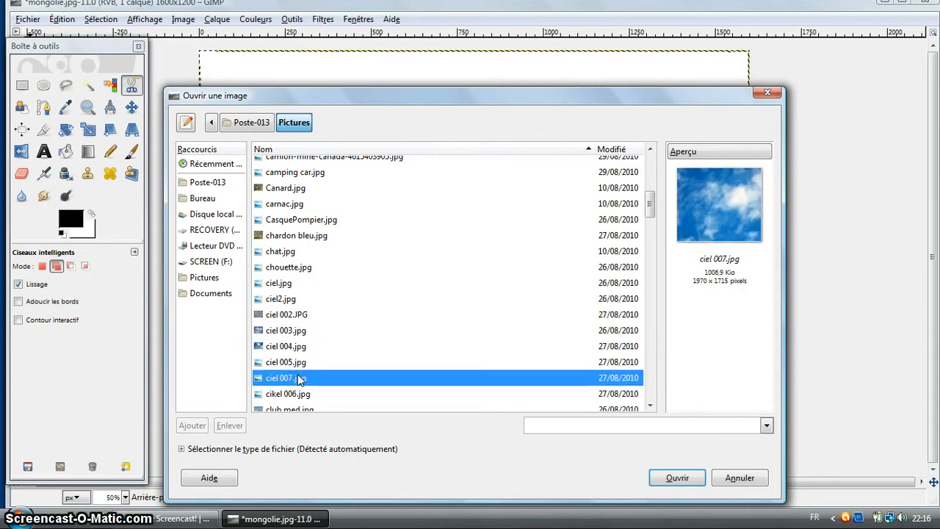
pyautogui.click(301, 395)
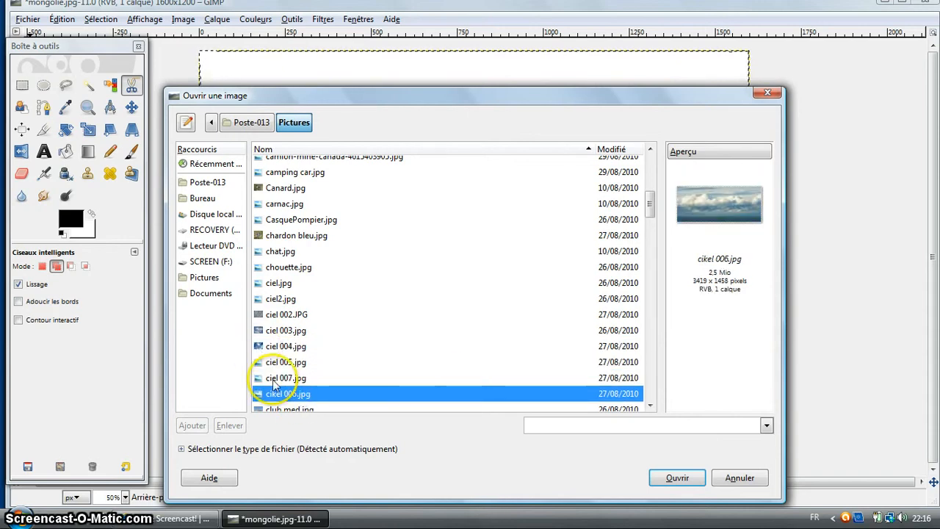
# Open ciel 005.jpg and move its window clear of the toolbox
pyautogui.click(297, 363)
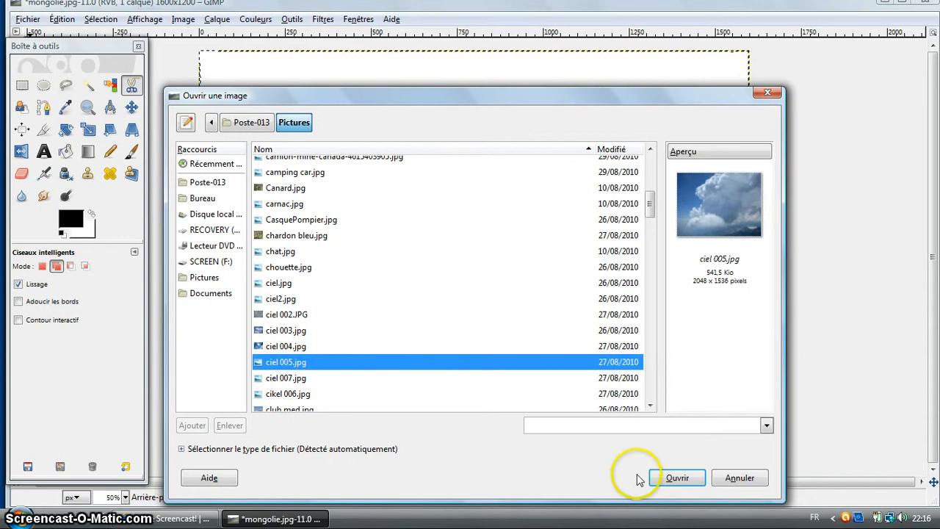
pyautogui.click(679, 481)
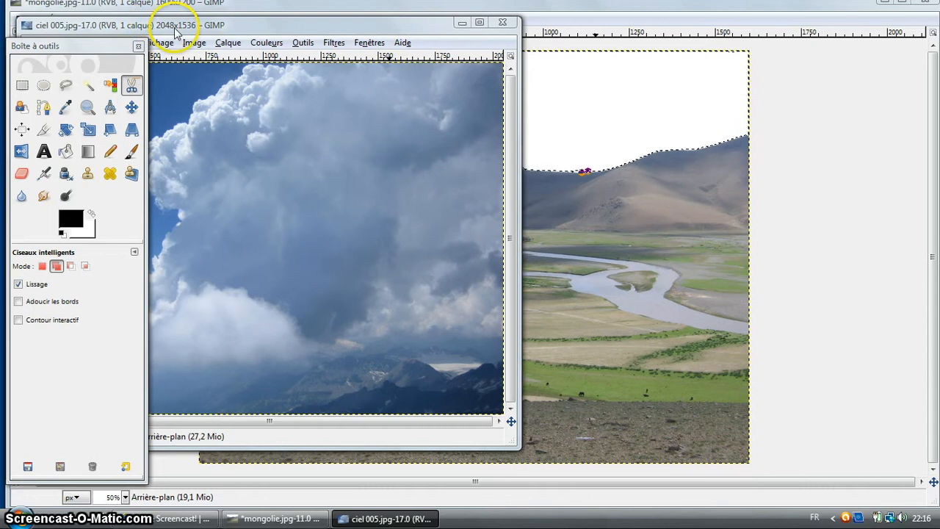
pyautogui.moveTo(181, 26); pyautogui.dragTo(276, 49)
# Copy the entire ciel 005.jpg picture to the clipboard and close it without saving
pyautogui.click(210, 65)
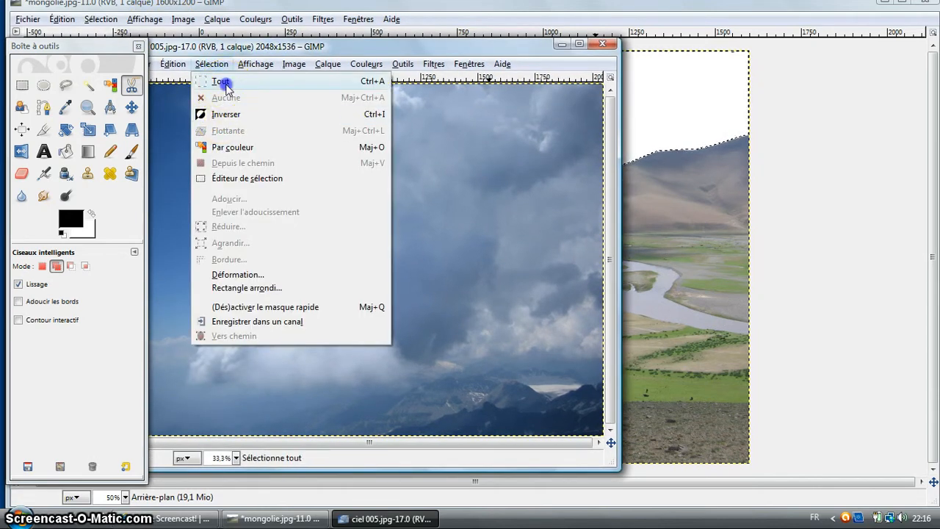
pyautogui.click(221, 81)
pyautogui.click(173, 64)
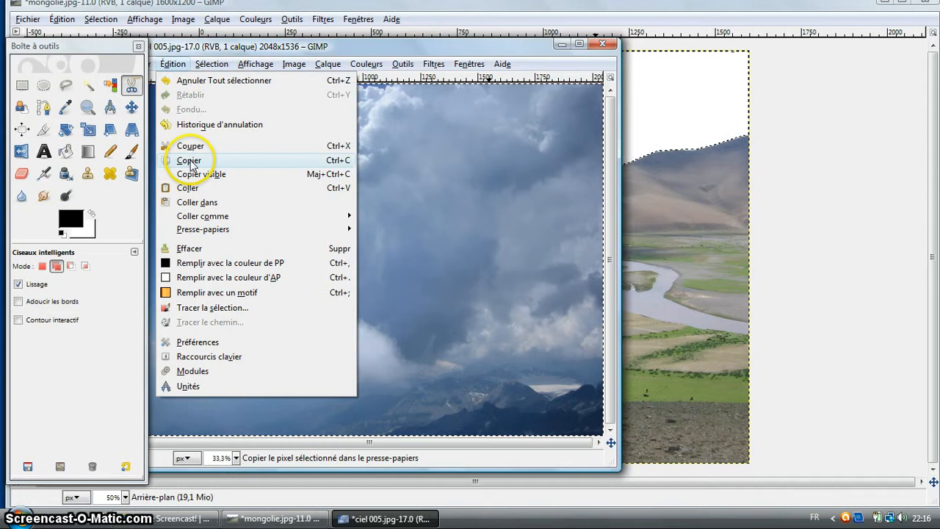
pyautogui.click(190, 160)
pyautogui.click(604, 45)
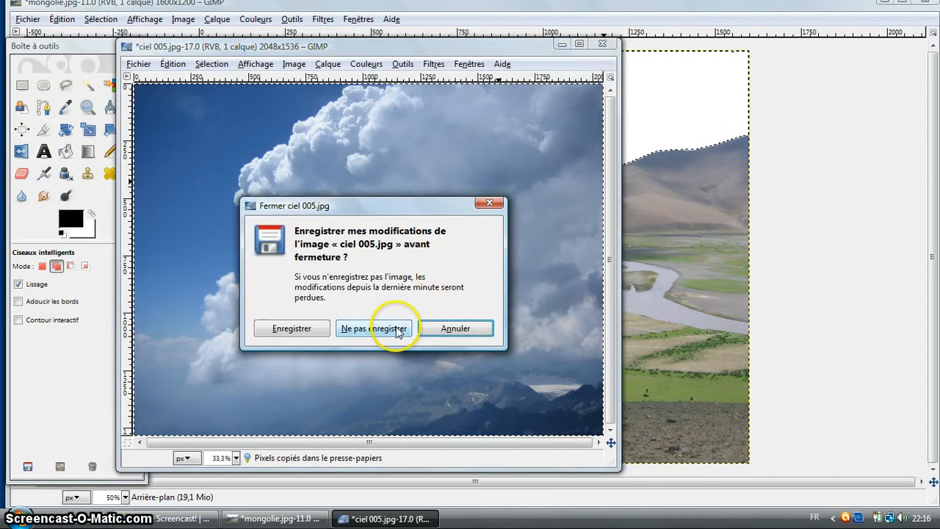
pyautogui.click(400, 325)
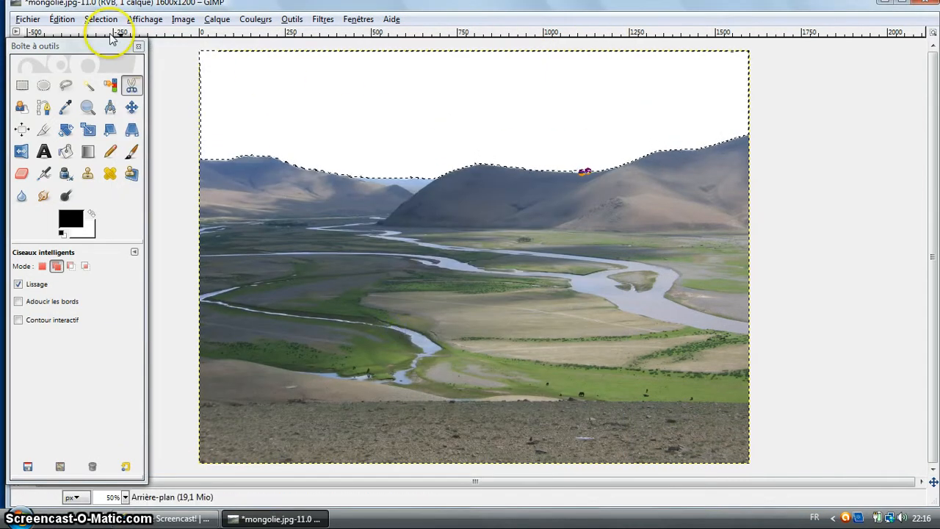
# Paste the copied clouds into the landscape's empty sky selection and shift them left and slightly up with the Move tool
pyautogui.click(62, 19)
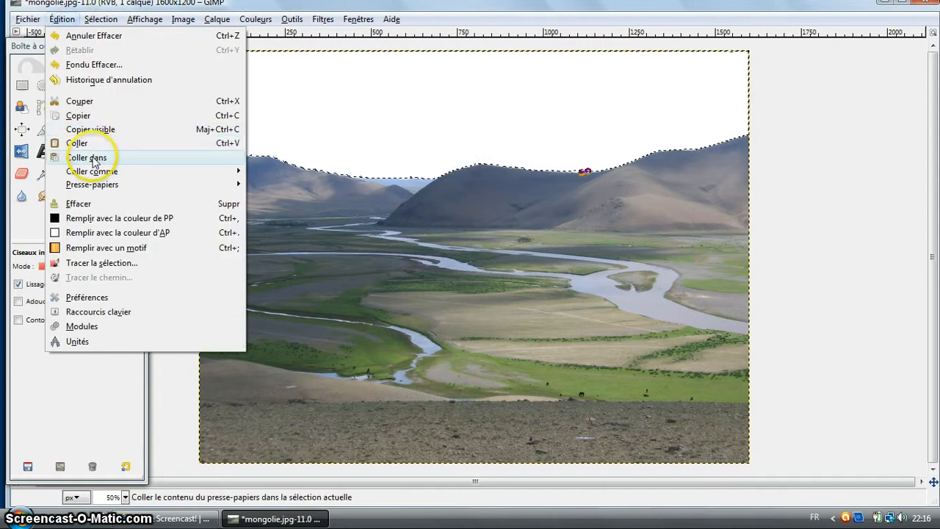
pyautogui.click(86, 157)
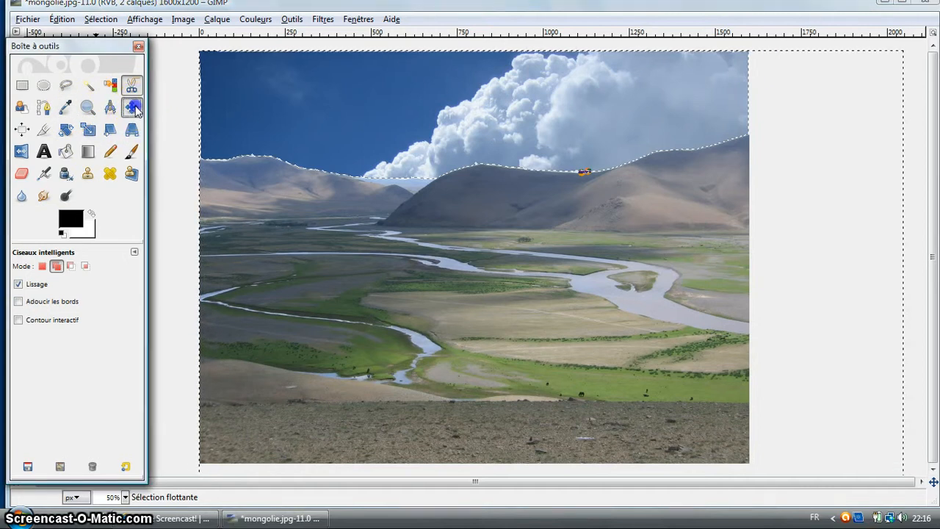
pyautogui.click(132, 108)
pyautogui.moveTo(323, 84); pyautogui.dragTo(230, 67)
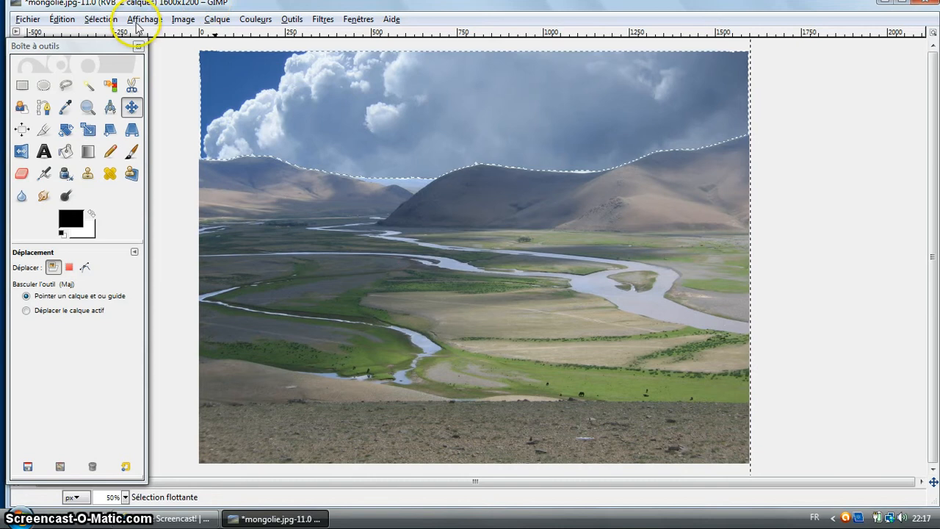
# Brighten the pasted sky with Levels, setting the input gamma to 1,66 and the input white point to 232
pyautogui.click(180, 19)
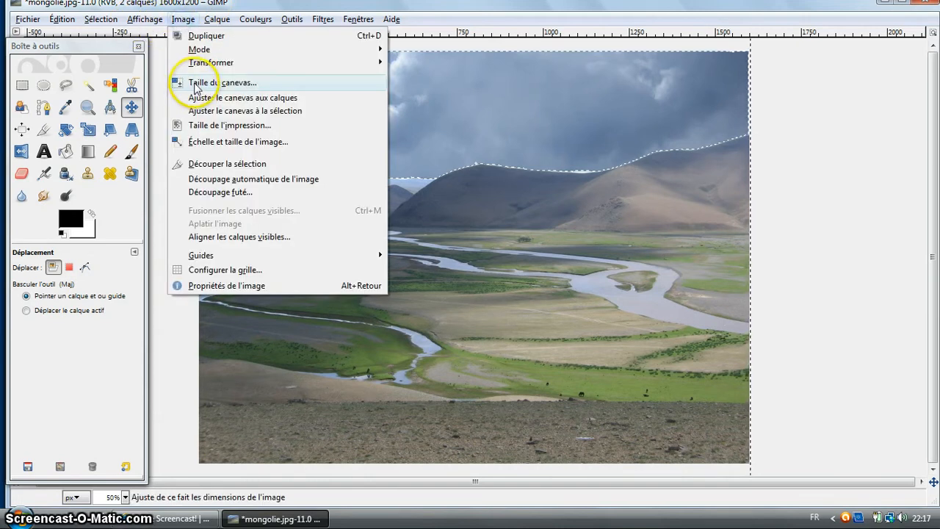
pyautogui.click(251, 19)
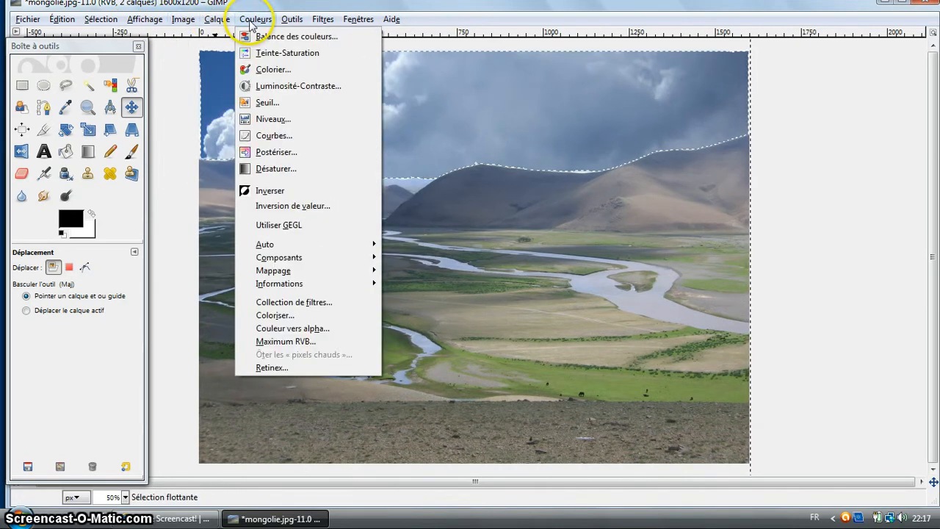
pyautogui.click(267, 119)
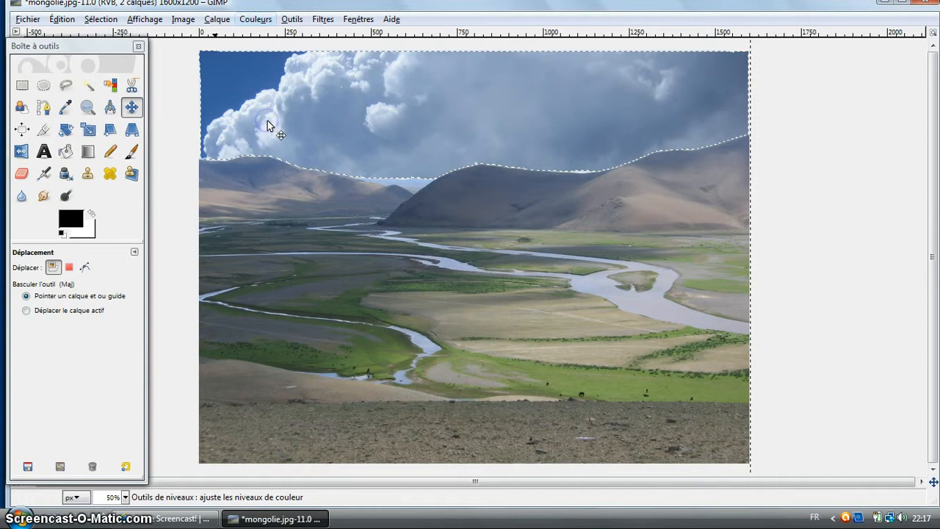
pyautogui.moveTo(199, 237); pyautogui.dragTo(175, 242)
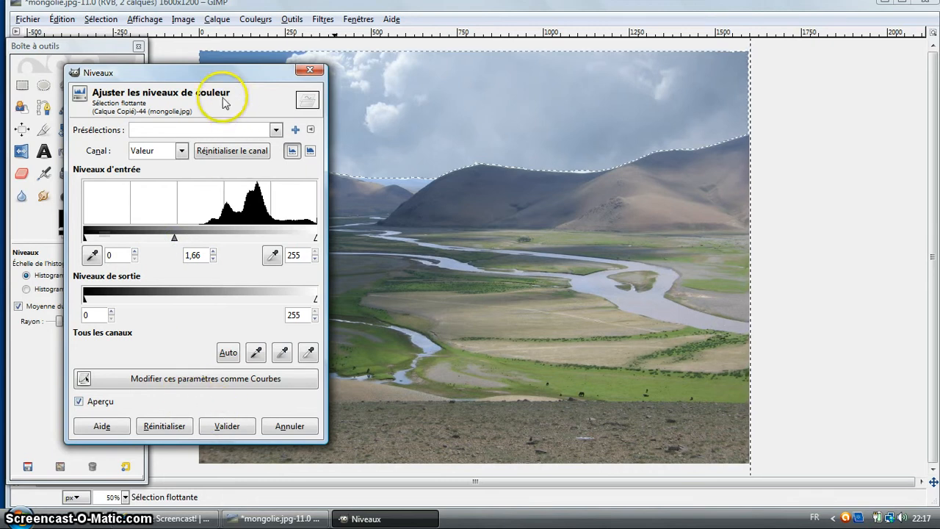
pyautogui.moveTo(225, 74); pyautogui.dragTo(438, 195)
pyautogui.moveTo(460, 149); pyautogui.dragTo(436, 130)
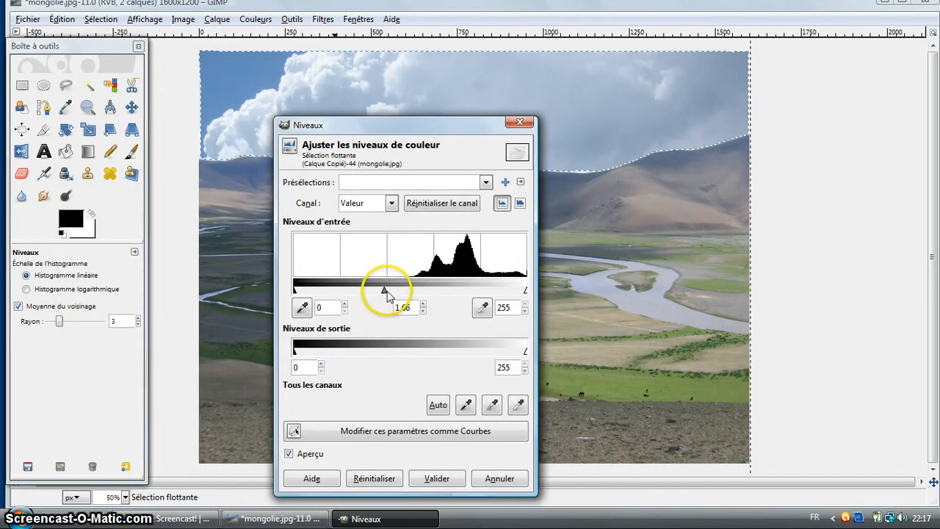
pyautogui.moveTo(526, 291); pyautogui.dragTo(500, 293)
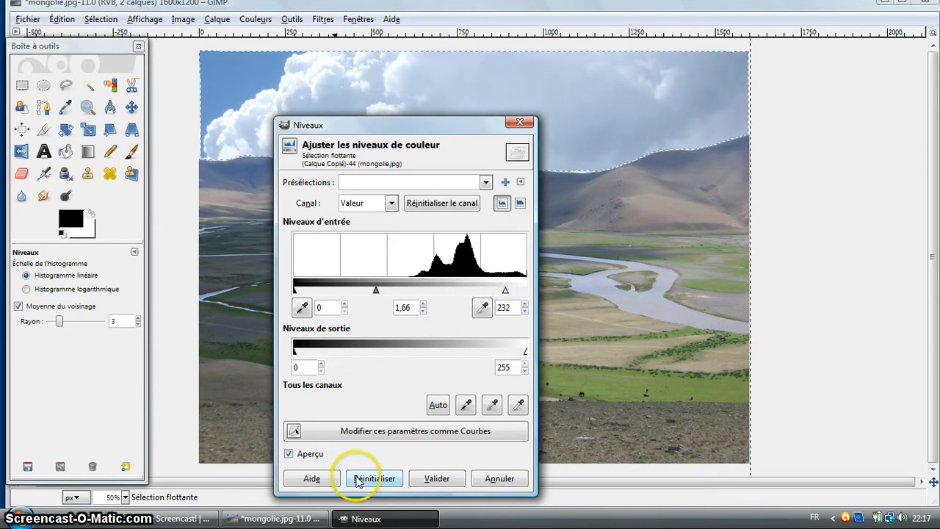
pyautogui.click(438, 479)
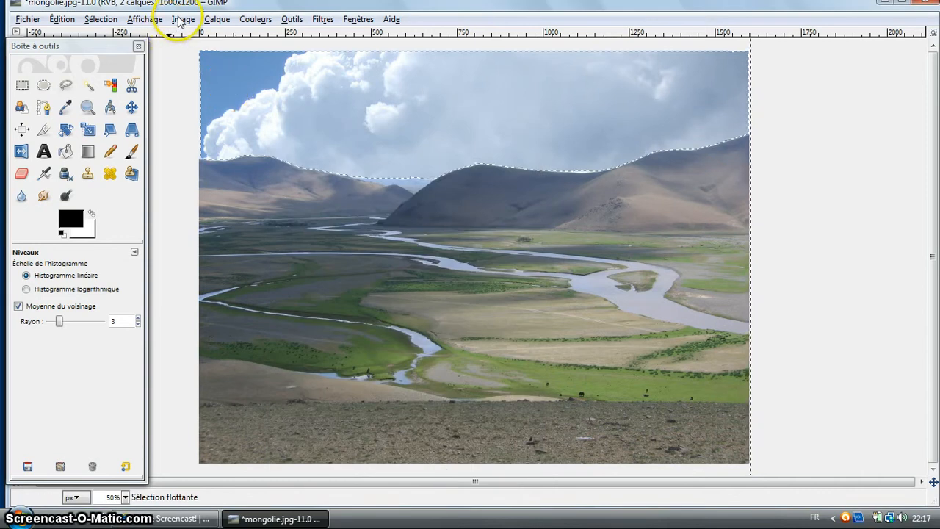
# Deselect everything around the landscape's pasted sky and undo that deselection
pyautogui.click(103, 19)
pyautogui.click(115, 54)
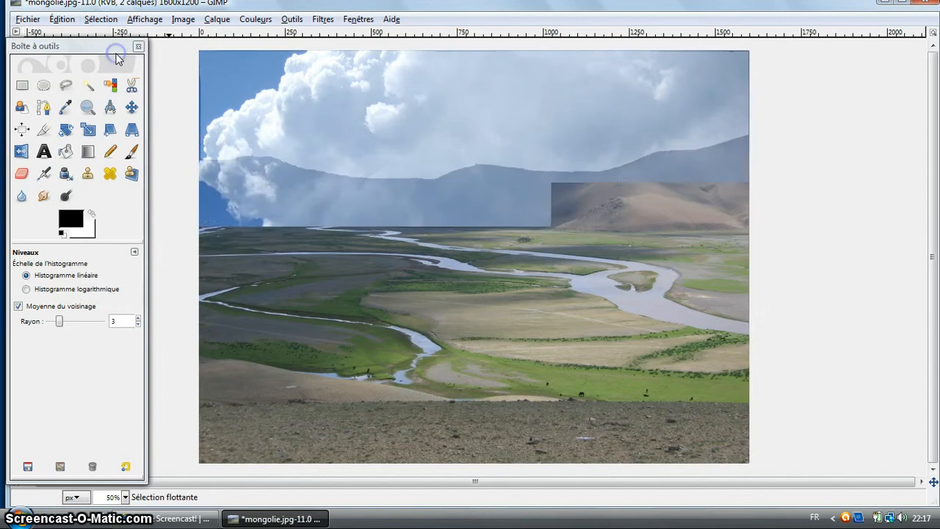
pyautogui.click(62, 19)
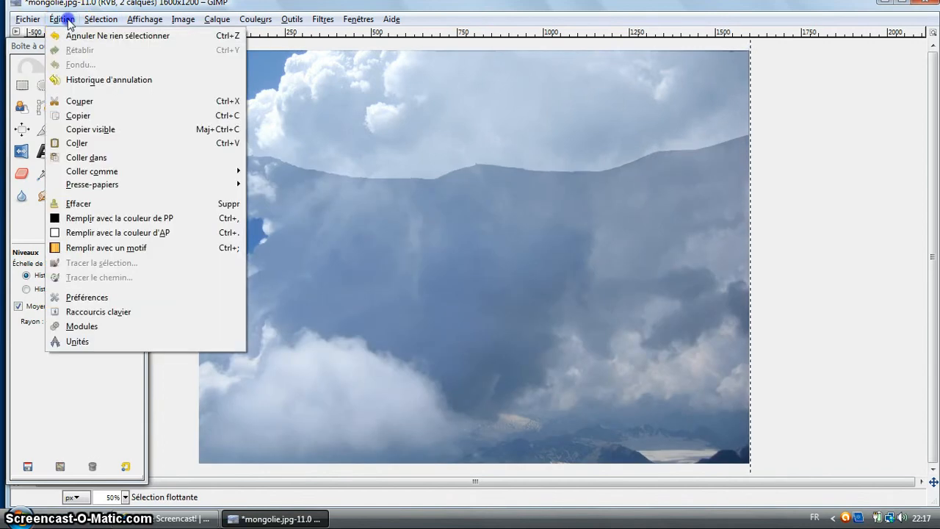
pyautogui.click(70, 35)
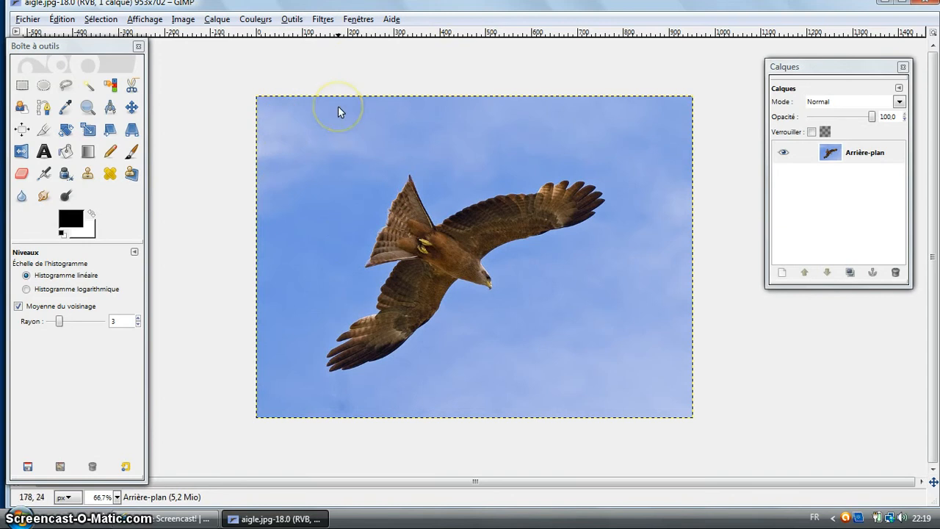
# Draw a rough closed outline around the flying eagle in aigle.jpg with the Foreground Select tool
pyautogui.click(23, 110)
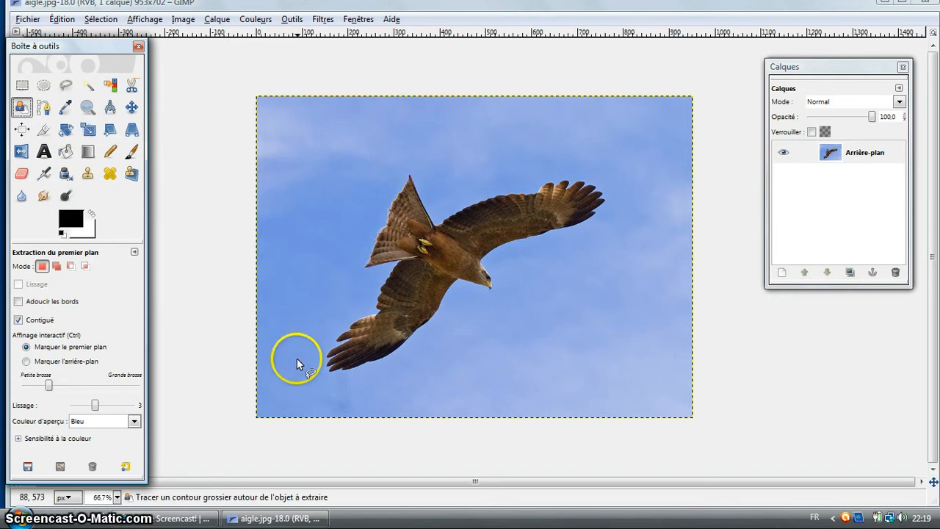
pyautogui.moveTo(313, 363)
pyautogui.mouseDown()
pyautogui.moveTo(318, 328)
pyautogui.moveTo(336, 317)
pyautogui.mouseUp()
pyautogui.moveTo(368, 288)
pyautogui.mouseDown()
pyautogui.moveTo(354, 263)
pyautogui.moveTo(365, 223)
pyautogui.mouseUp()
pyautogui.moveTo(432, 171)
pyautogui.mouseDown()
pyautogui.moveTo(453, 197)
pyautogui.moveTo(581, 138)
pyautogui.moveTo(610, 148)
pyautogui.moveTo(619, 198)
pyautogui.moveTo(610, 216)
pyautogui.moveTo(557, 245)
pyautogui.mouseUp()
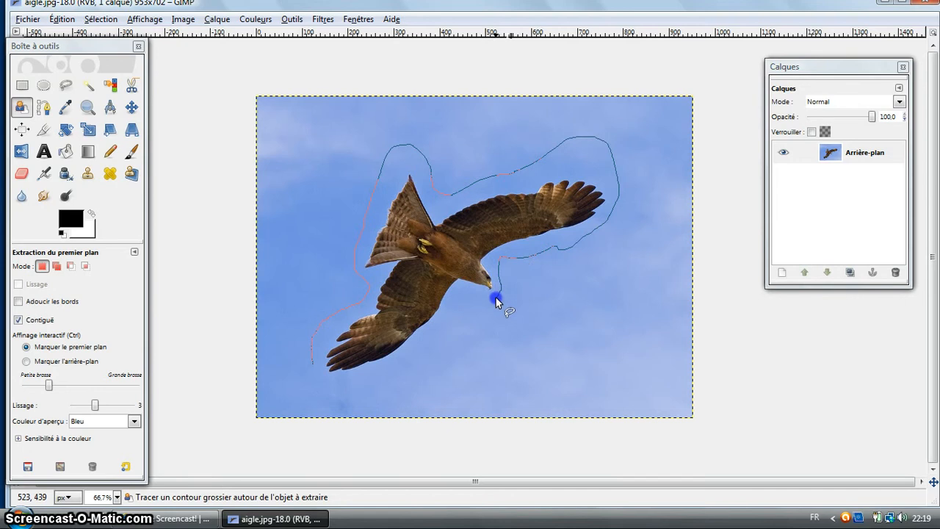
pyautogui.moveTo(461, 295); pyautogui.dragTo(441, 349)
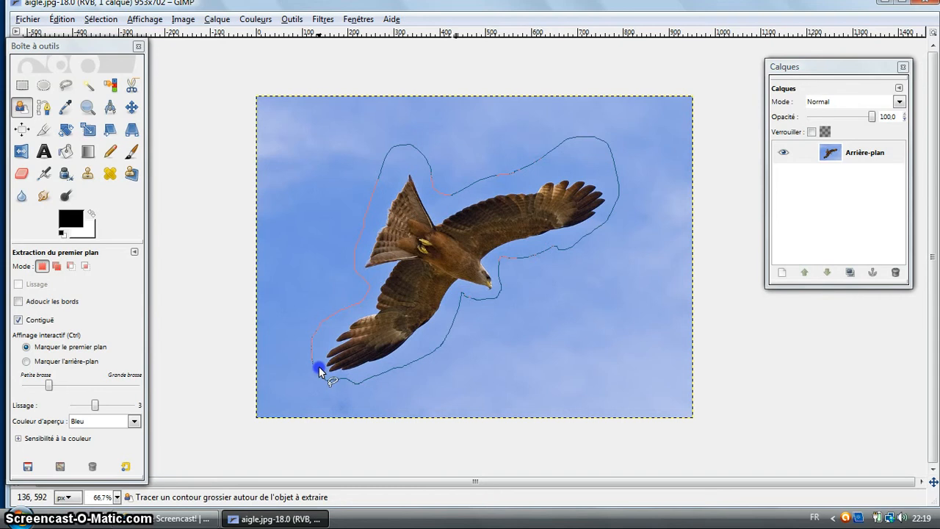
pyautogui.moveTo(320, 368); pyautogui.dragTo(310, 355)
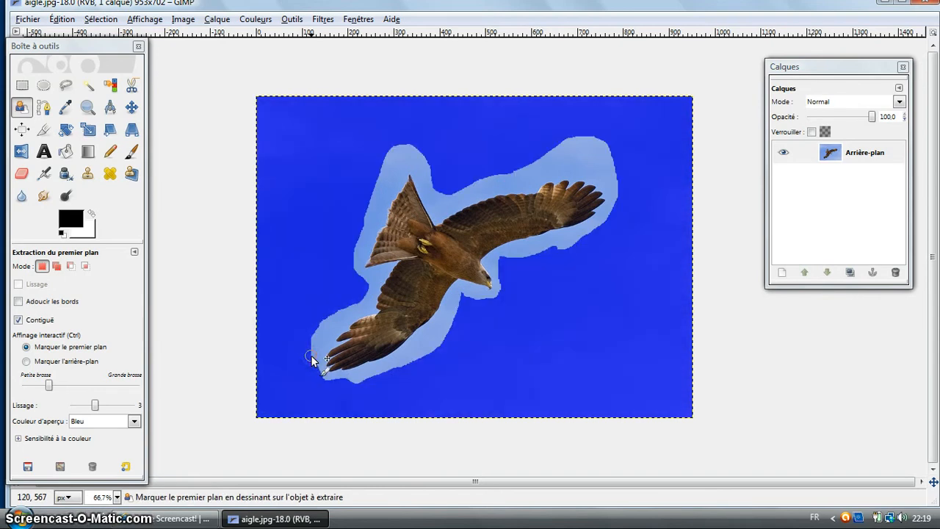
# Mark the eagle's wings, tail, body and head as foreground with brush strokes and validate the selection
pyautogui.moveTo(311, 355)
pyautogui.mouseDown()
pyautogui.moveTo(245, 371)
pyautogui.moveTo(325, 319)
pyautogui.moveTo(366, 315)
pyautogui.moveTo(470, 264)
pyautogui.moveTo(540, 206)
pyautogui.moveTo(585, 201)
pyautogui.mouseUp()
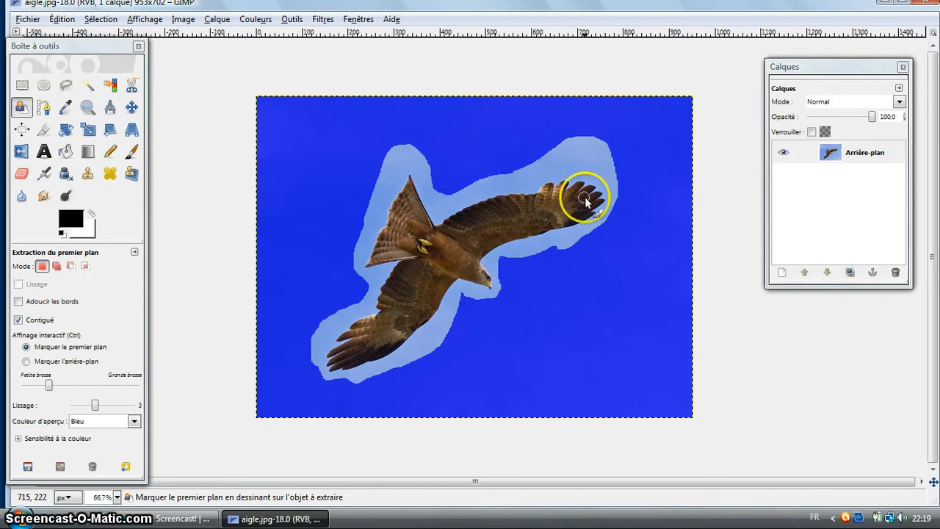
pyautogui.click(585, 200)
pyautogui.moveTo(550, 213)
pyautogui.mouseDown()
pyautogui.moveTo(506, 235)
pyautogui.moveTo(481, 236)
pyautogui.moveTo(446, 263)
pyautogui.moveTo(384, 339)
pyautogui.mouseUp()
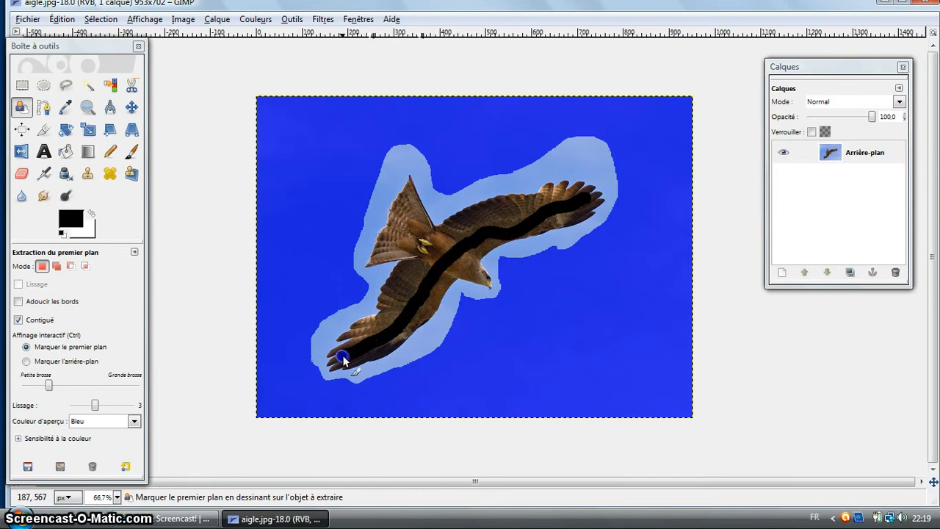
pyautogui.moveTo(395, 308)
pyautogui.mouseDown()
pyautogui.moveTo(428, 258)
pyautogui.moveTo(407, 214)
pyautogui.moveTo(446, 241)
pyautogui.mouseUp()
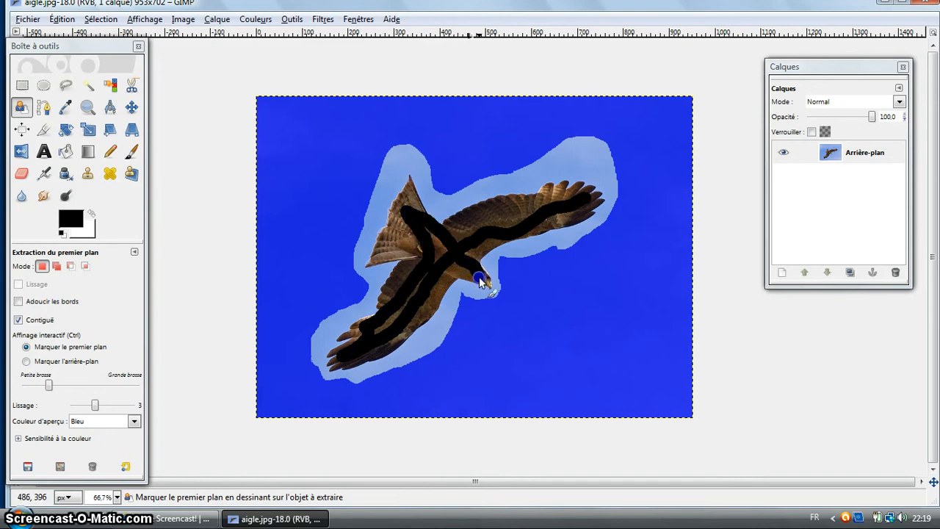
pyautogui.moveTo(479, 281); pyautogui.dragTo(478, 282)
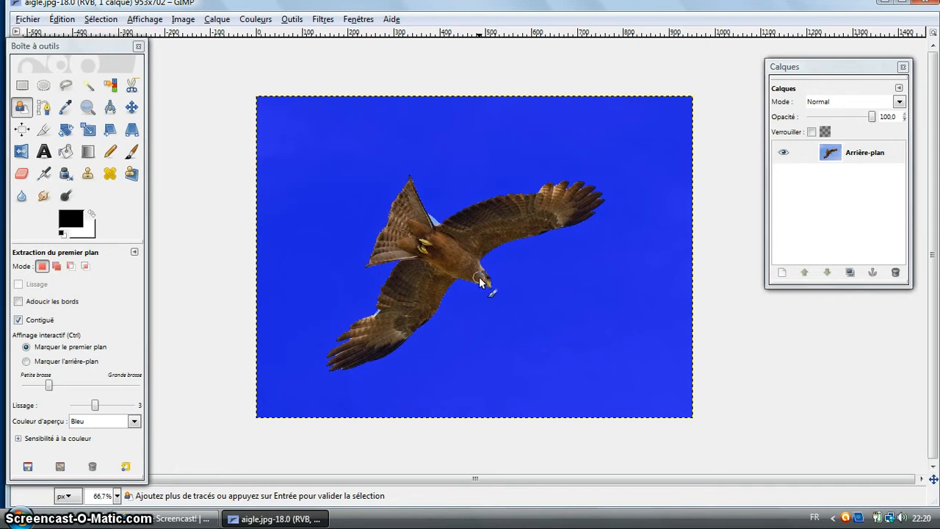
pyautogui.press('Return')
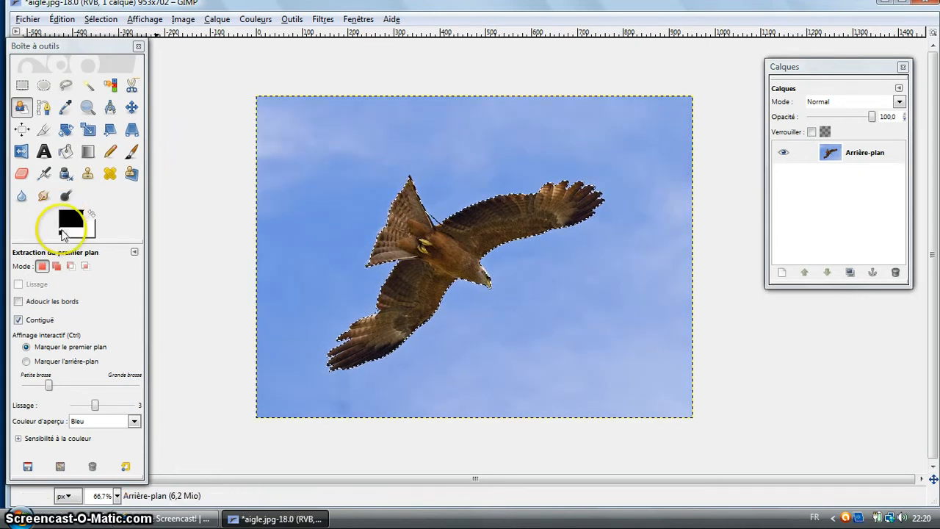
# Switch Foreground Select to add mode and refine the eagle's selection in the small gap between its tail and upper wing
pyautogui.click(58, 267)
pyautogui.moveTo(396, 203)
pyautogui.mouseDown()
pyautogui.moveTo(434, 226)
pyautogui.moveTo(340, 351)
pyautogui.mouseUp()
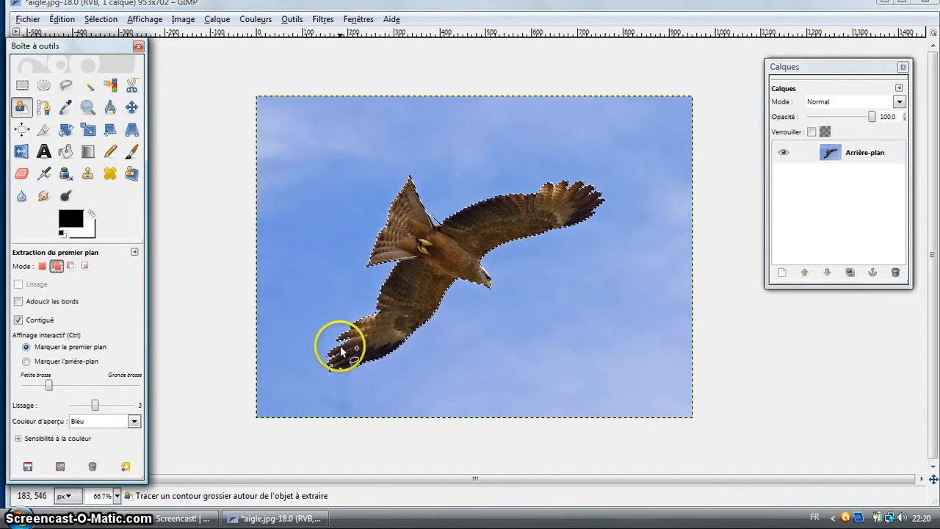
pyautogui.click(116, 495)
pyautogui.click(107, 394)
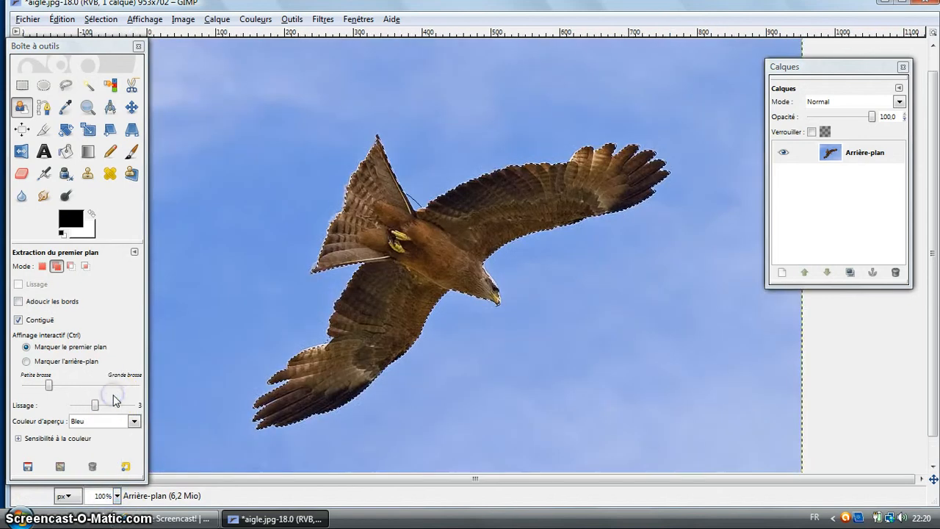
pyautogui.moveTo(412, 208); pyautogui.dragTo(414, 206)
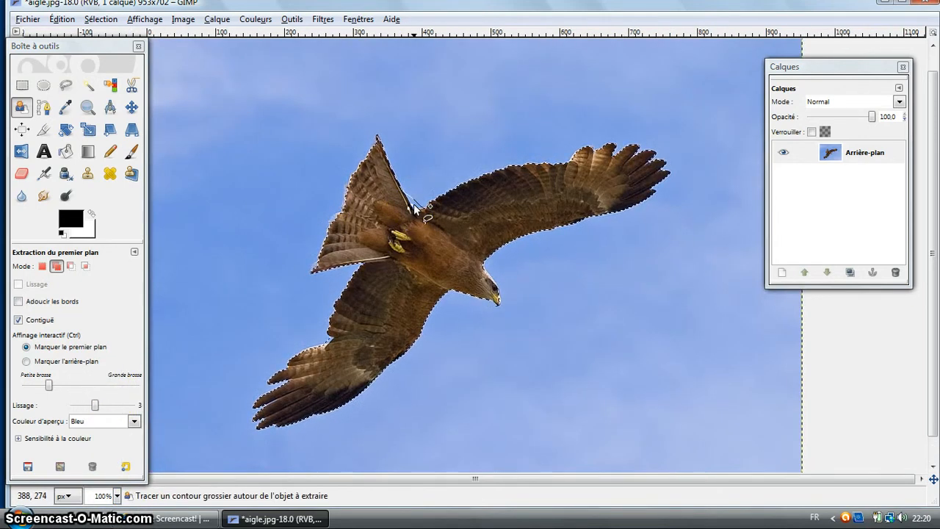
pyautogui.click(413, 203)
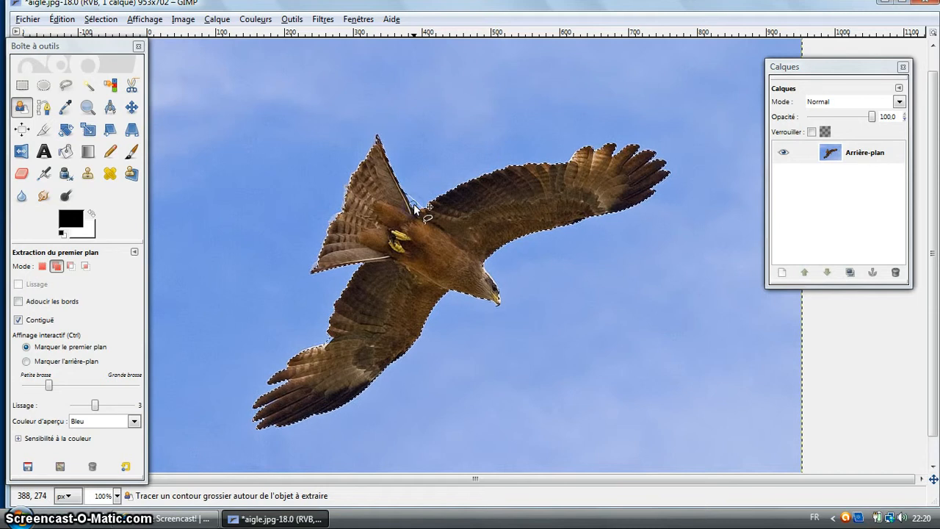
pyautogui.moveTo(413, 205)
pyautogui.mouseDown()
pyautogui.moveTo(426, 200)
pyautogui.moveTo(420, 205)
pyautogui.mouseUp()
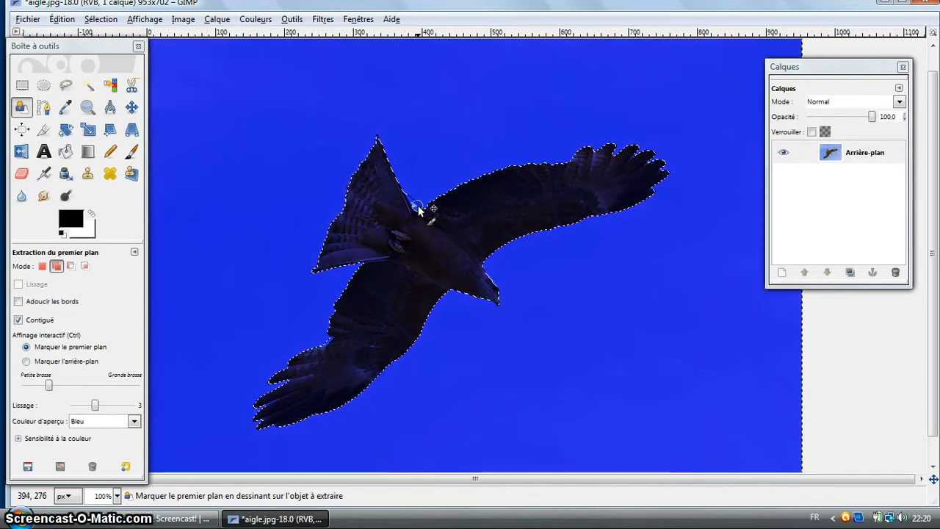
pyautogui.click(395, 138)
pyautogui.moveTo(395, 138); pyautogui.dragTo(393, 122)
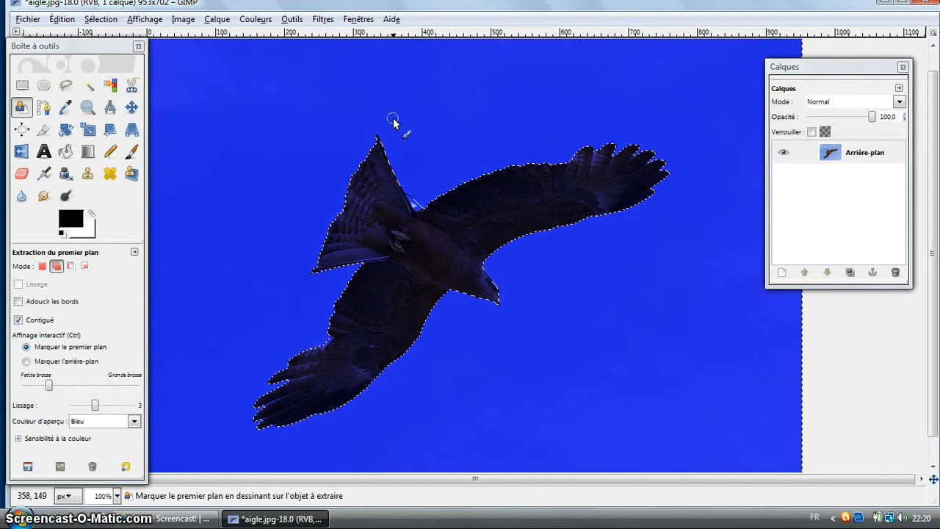
pyautogui.press('Return')
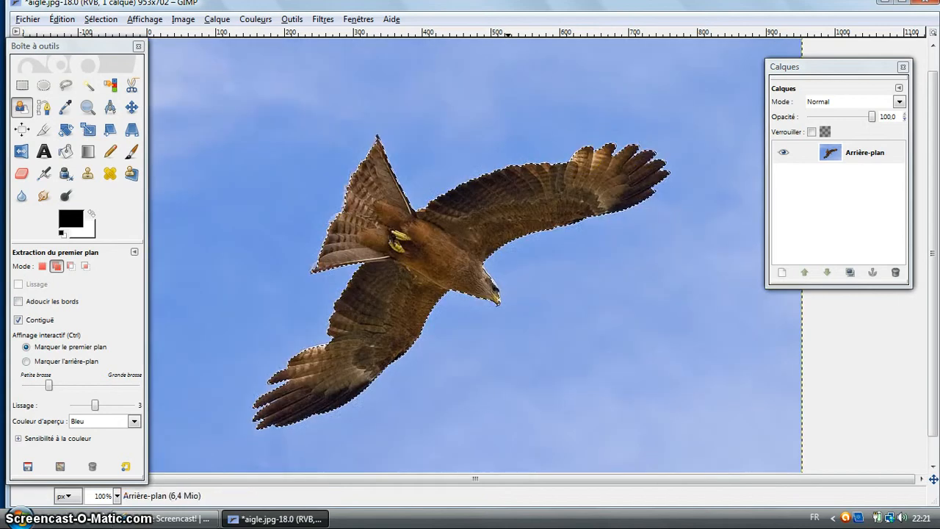
# Copy the selected eagle to the clipboard and close aigle.jpg without saving
pyautogui.click(68, 20)
pyautogui.click(79, 117)
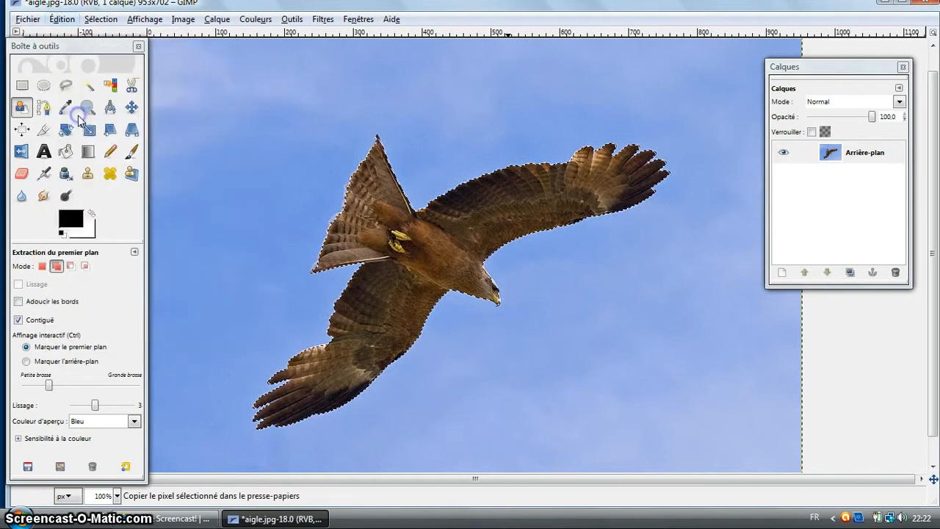
pyautogui.click(26, 19)
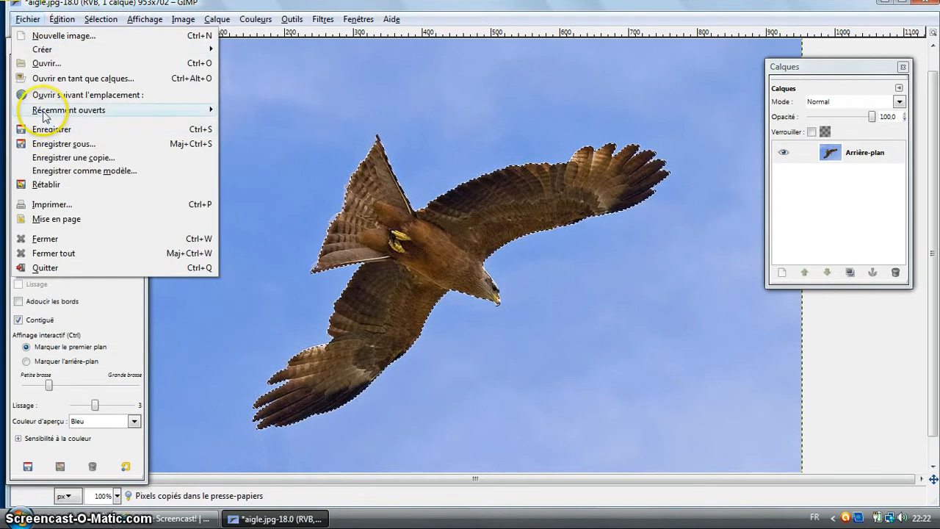
pyautogui.click(45, 239)
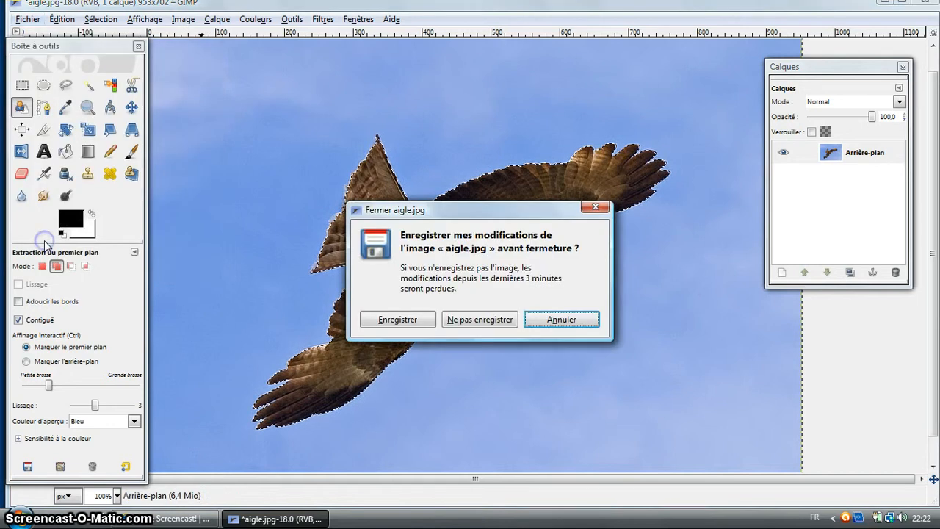
pyautogui.click(450, 319)
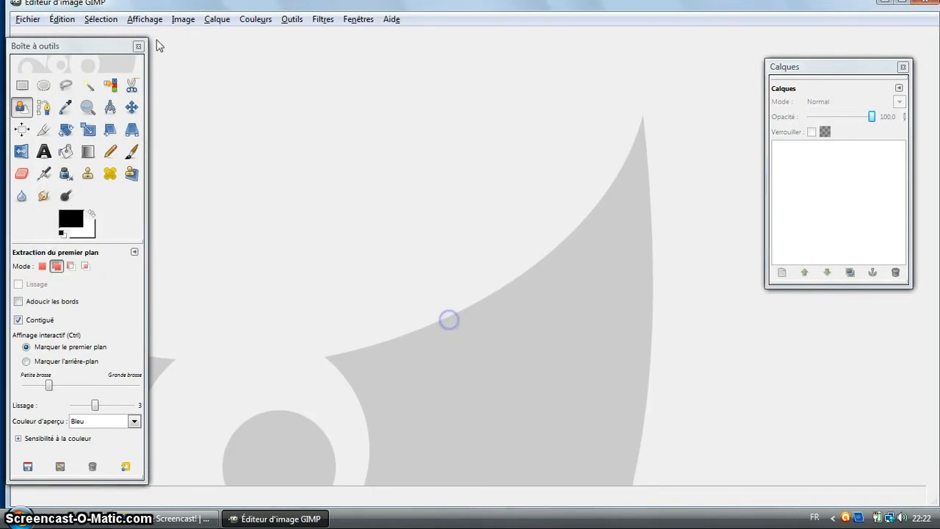
# Open Mont_Blanc.jpg from the Pictures folder
pyautogui.click(29, 19)
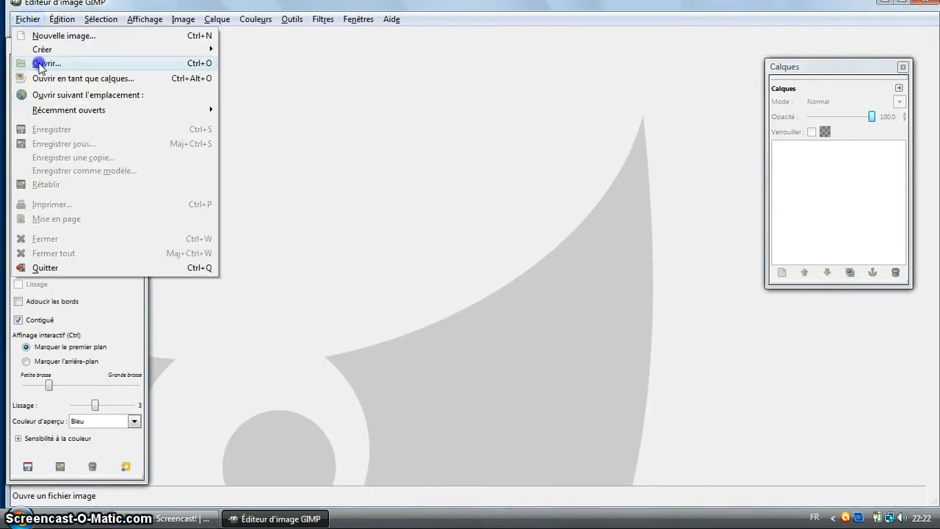
pyautogui.click(41, 64)
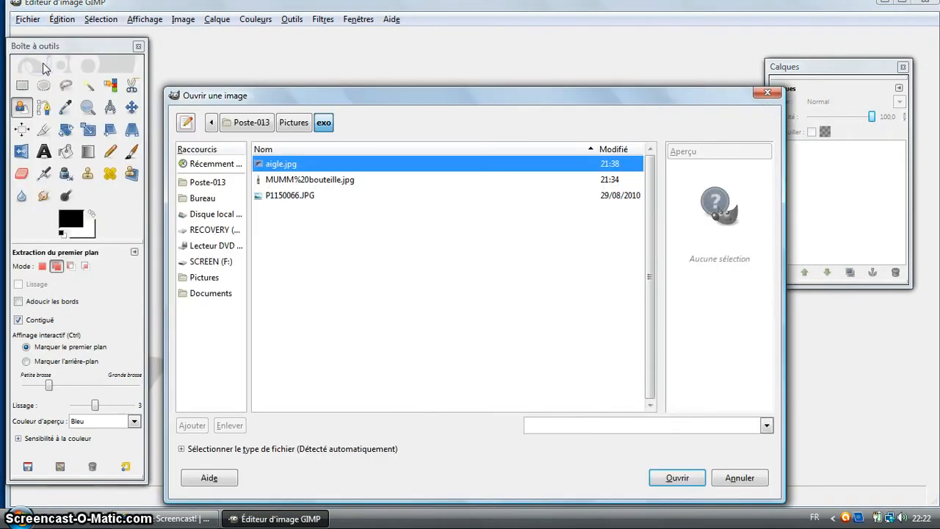
pyautogui.click(299, 126)
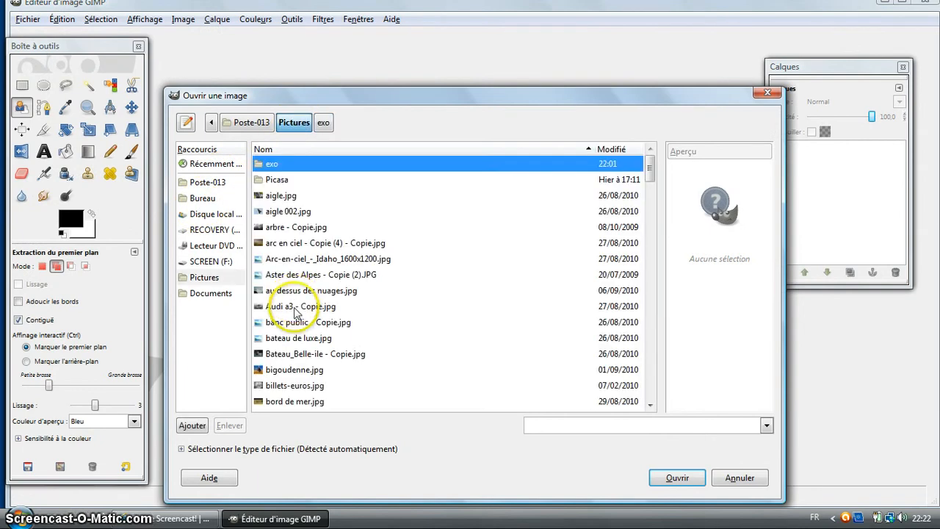
pyautogui.click(293, 322)
pyautogui.write('m')
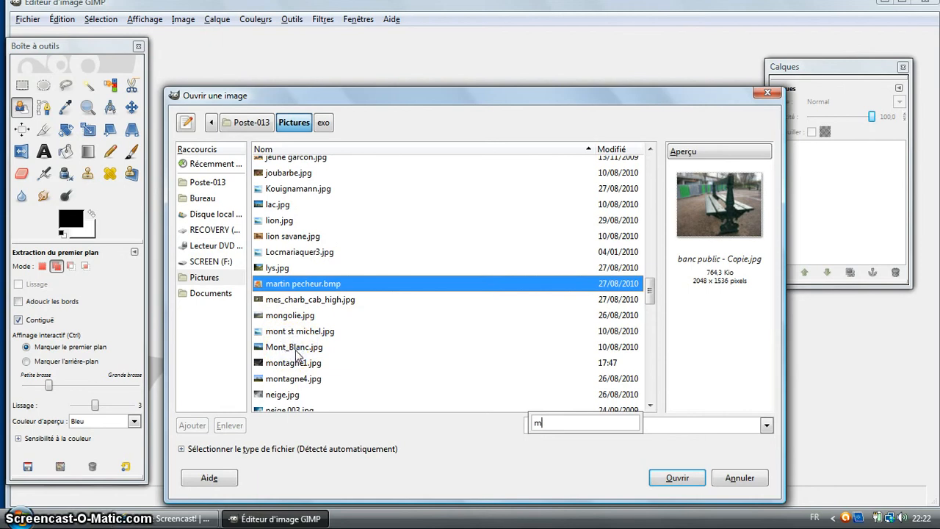
pyautogui.click(294, 351)
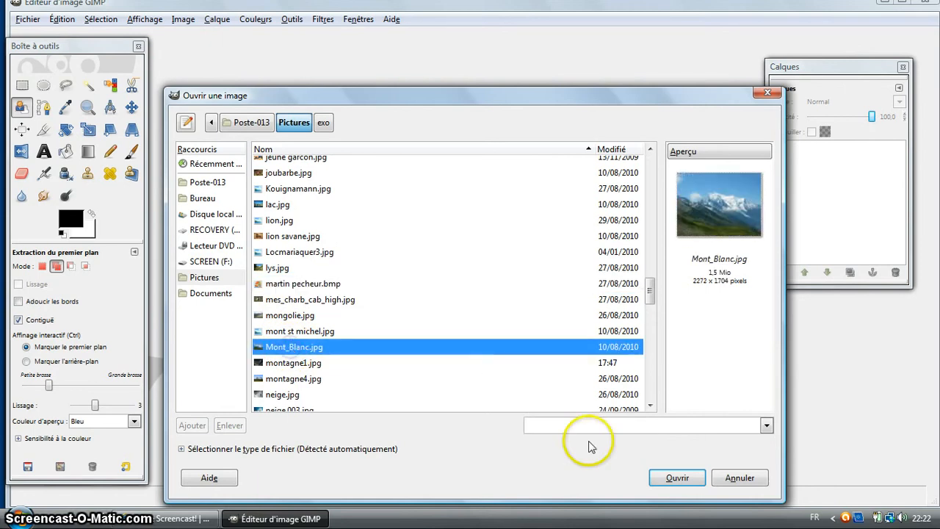
pyautogui.click(674, 477)
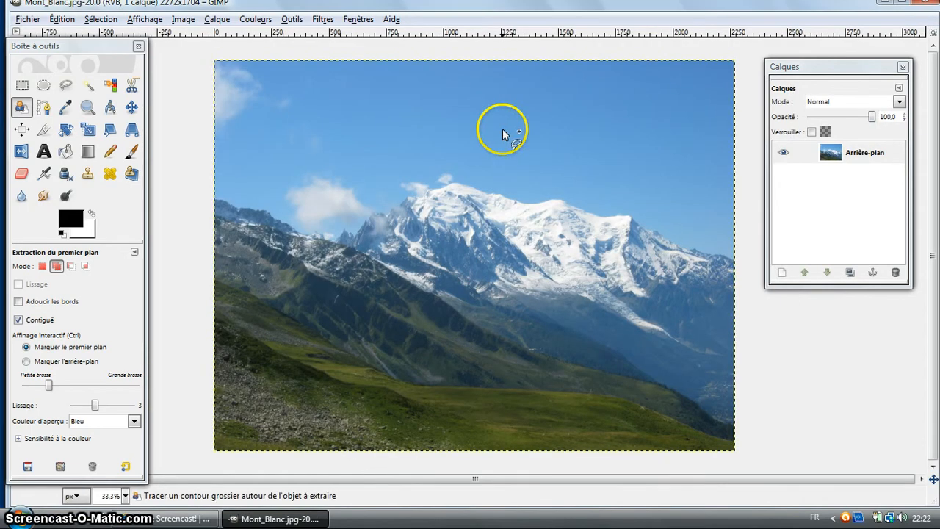
# Paste the eagle as a new layer and move it below the snowy peaks, toward the photo's lower right
pyautogui.click(63, 20)
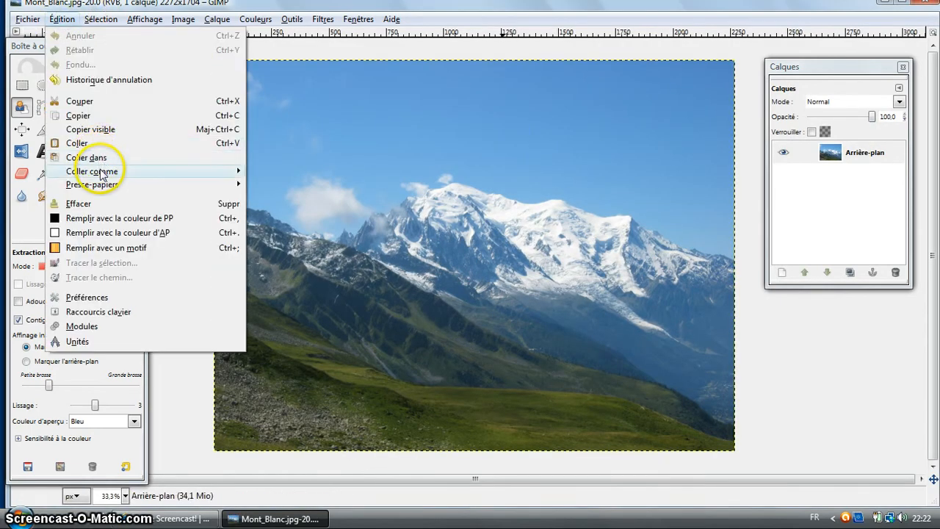
pyautogui.moveTo(115, 171)
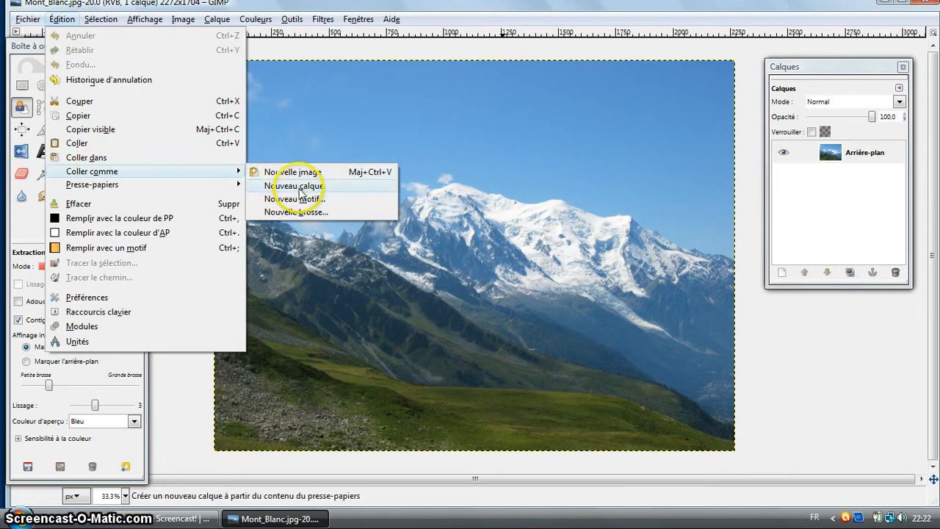
pyautogui.click(299, 188)
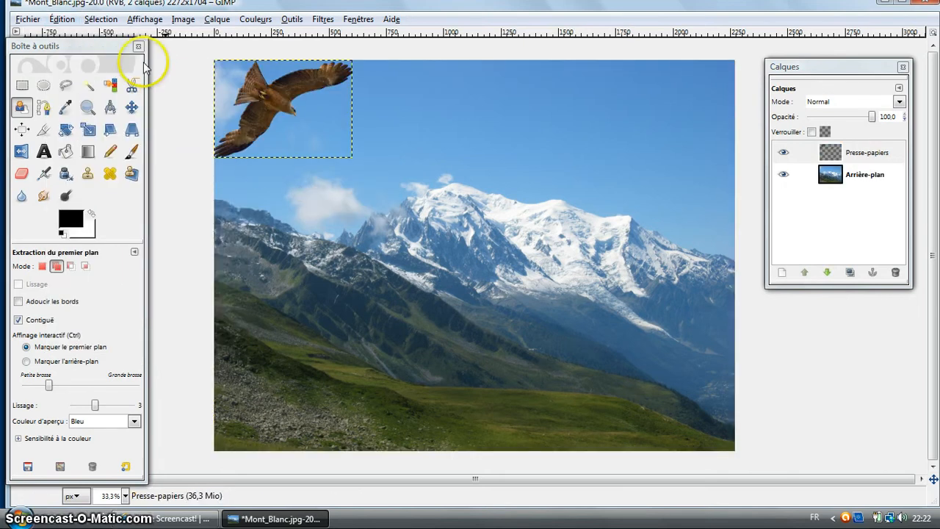
pyautogui.click(132, 107)
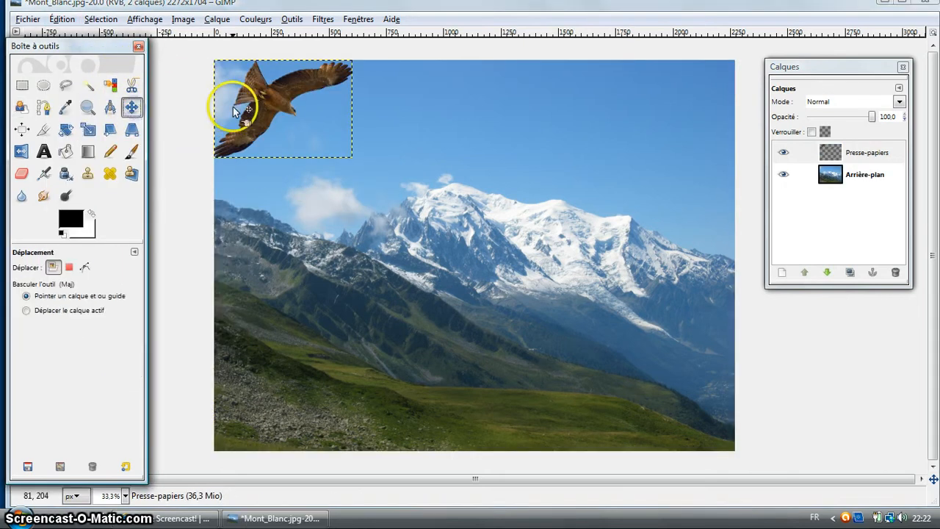
pyautogui.moveTo(250, 94); pyautogui.dragTo(598, 307)
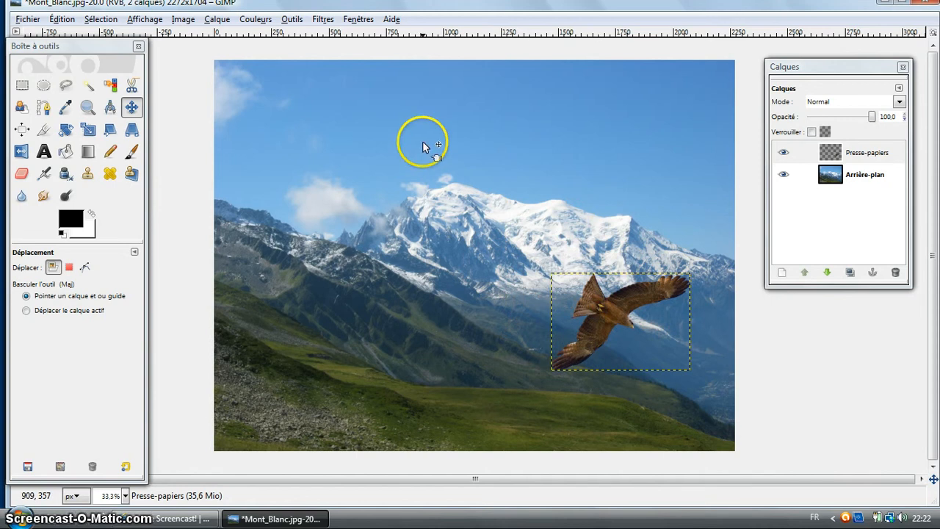
# Scale the eagle layer to 200 pixels wide with proportions kept, and move it farther toward the photo's lower right
pyautogui.click(214, 20)
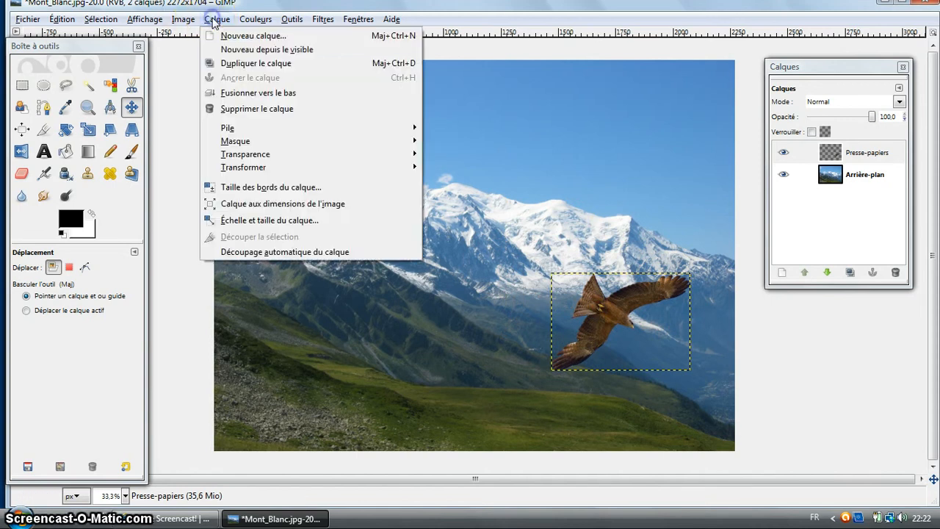
pyautogui.click(268, 221)
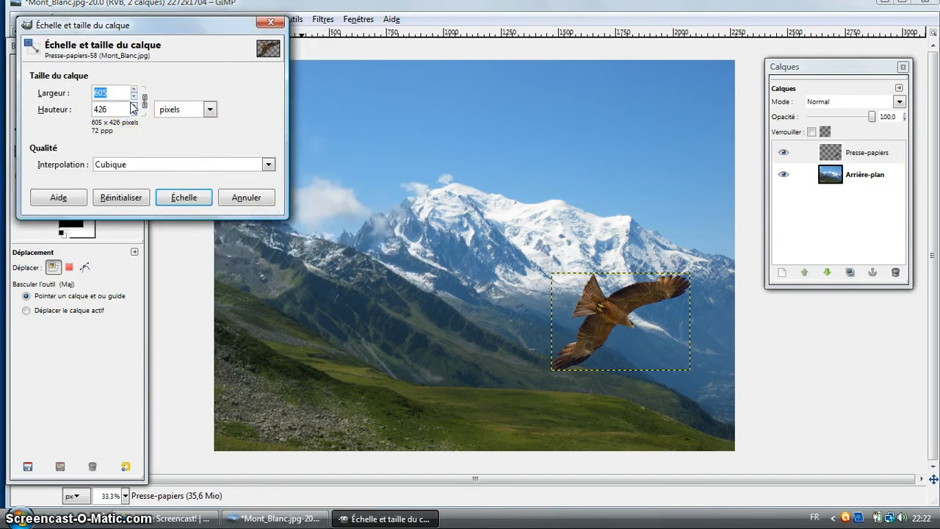
pyautogui.write('200')
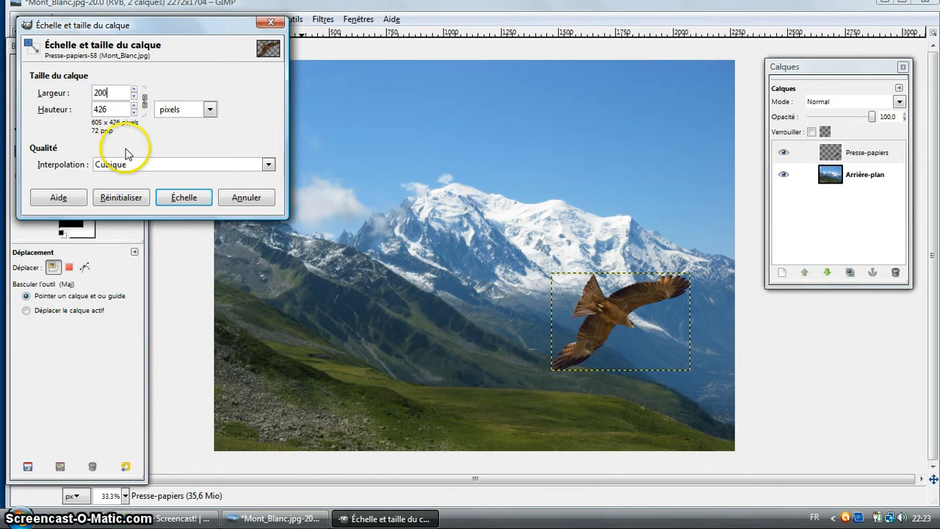
pyautogui.click(183, 196)
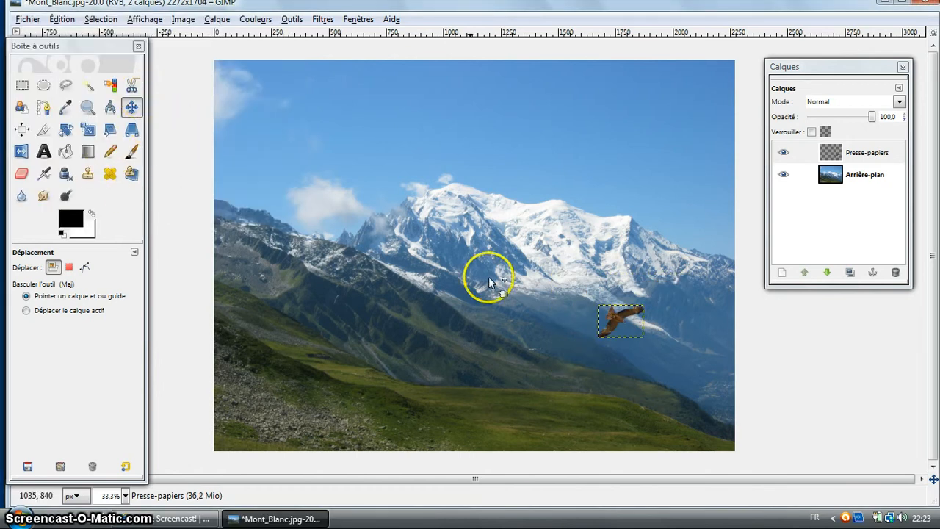
pyautogui.moveTo(623, 315); pyautogui.dragTo(656, 359)
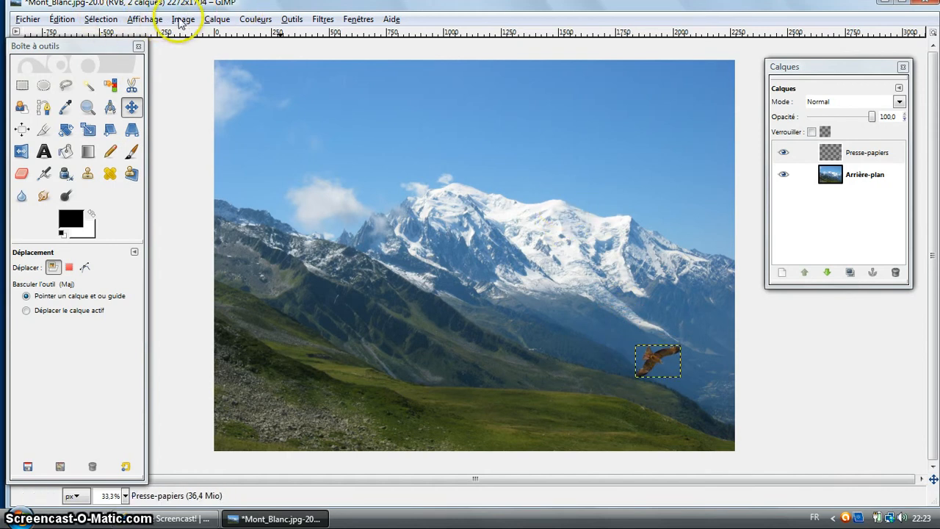
# Rescale the eagle layer to a width of 300 pixels
pyautogui.click(217, 19)
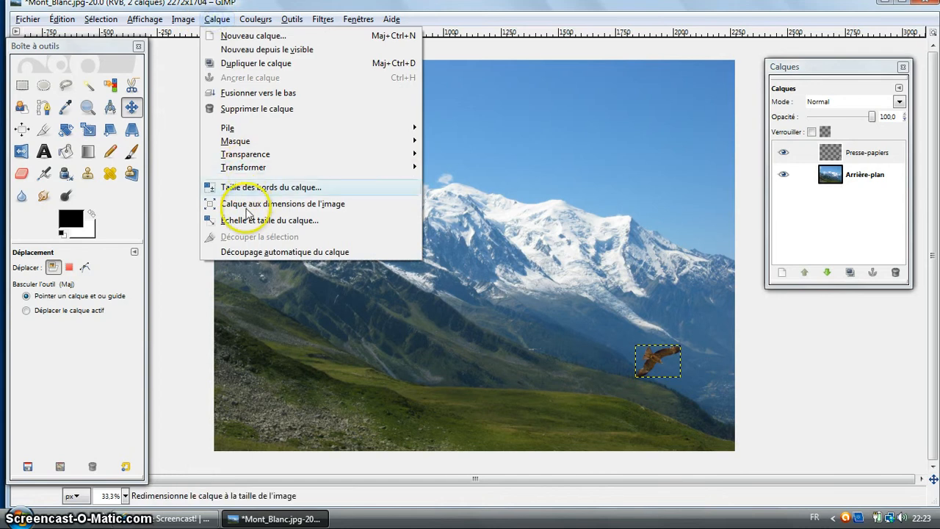
pyautogui.click(243, 220)
pyautogui.click(122, 95)
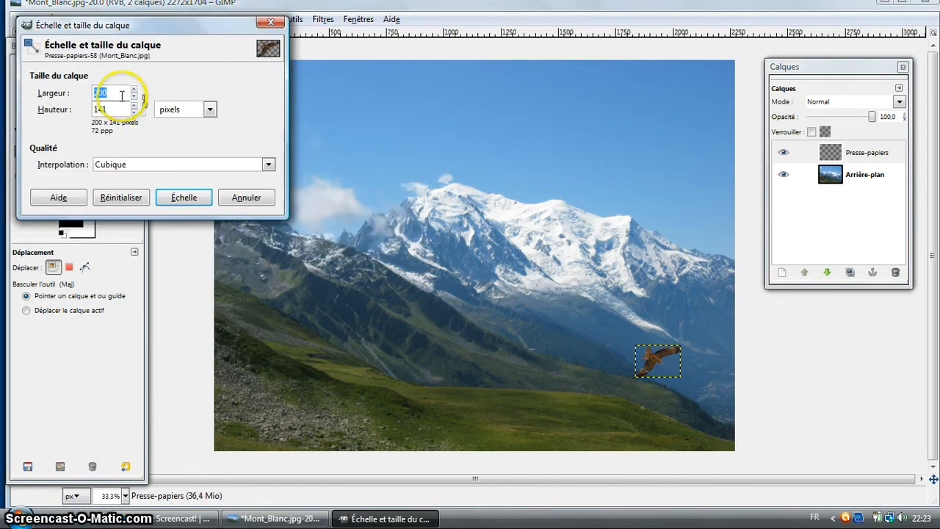
pyautogui.write('0')
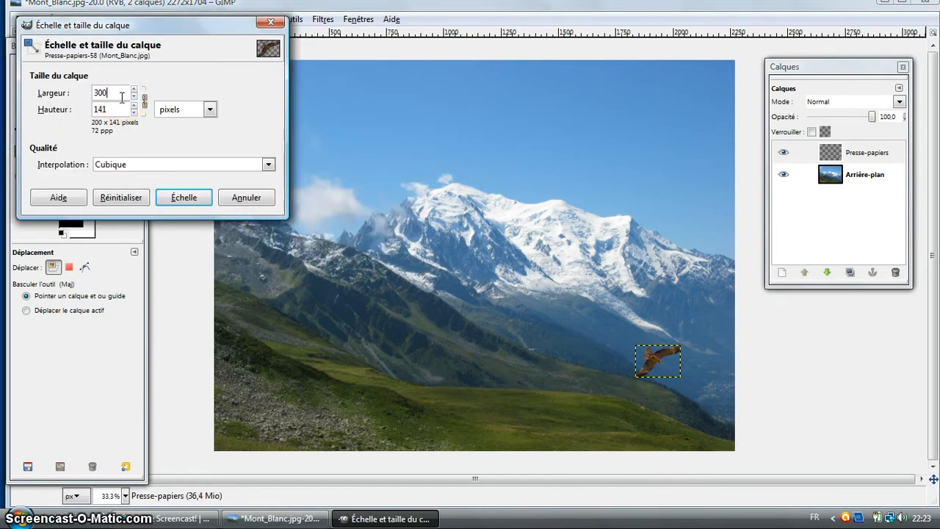
pyautogui.click(188, 198)
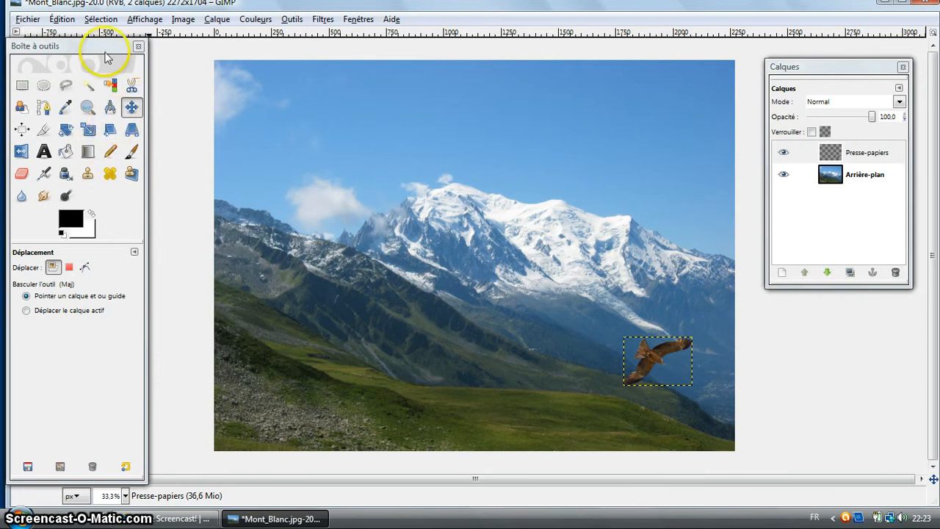
# Switch to the rectangle selection tool and select the entire Mont Blanc image
pyautogui.click(22, 86)
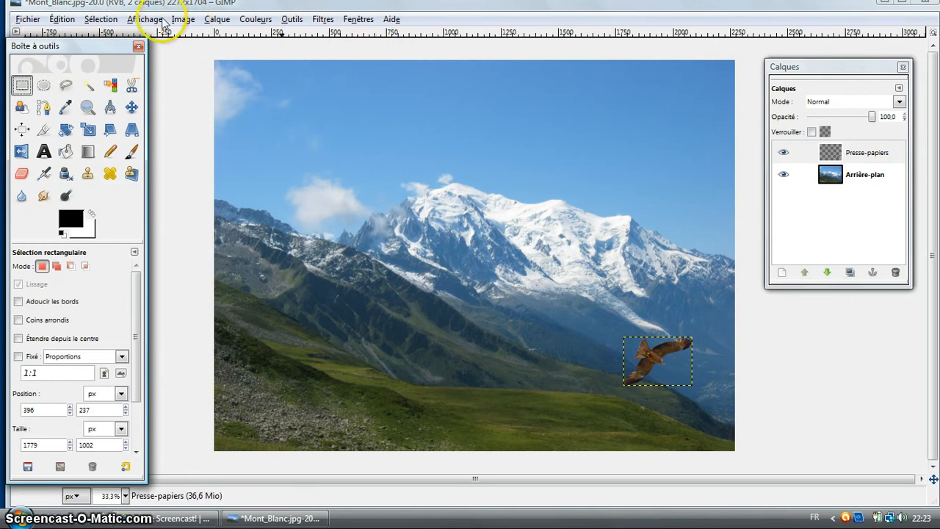
pyautogui.click(114, 22)
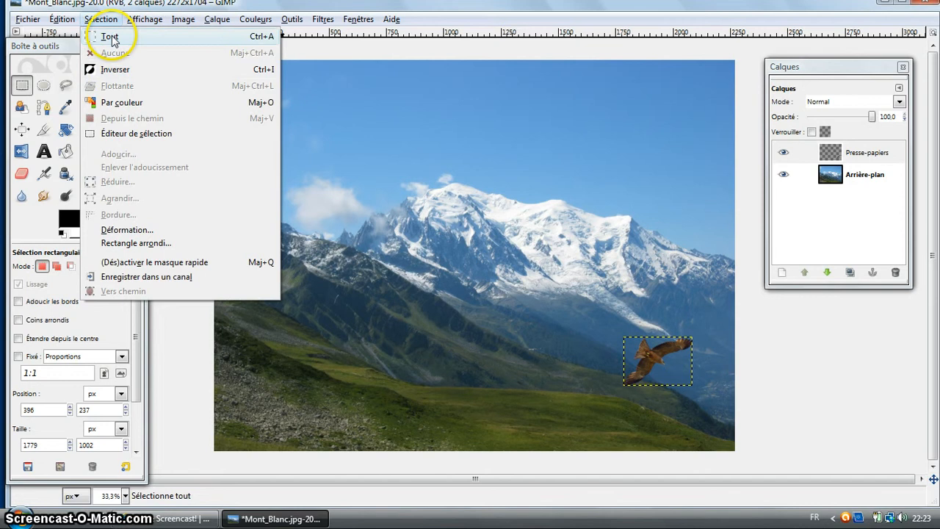
pyautogui.click(110, 38)
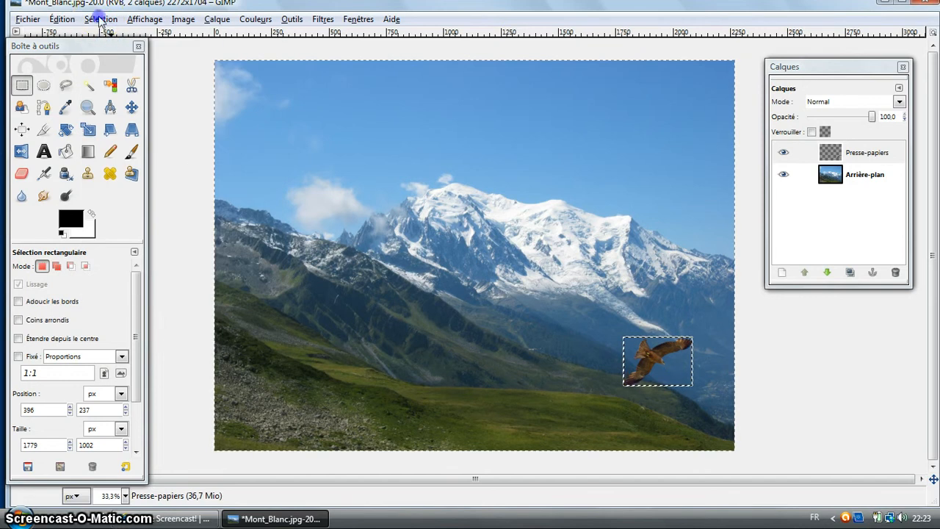
# Turn off the display of layer borders and make the background layer active
pyautogui.click(100, 20)
pyautogui.moveTo(143, 22)
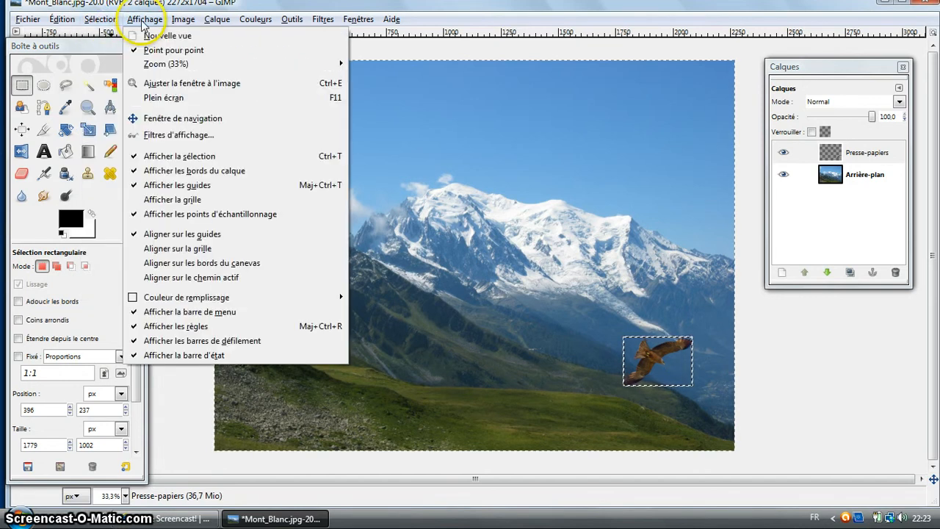
pyautogui.click(143, 171)
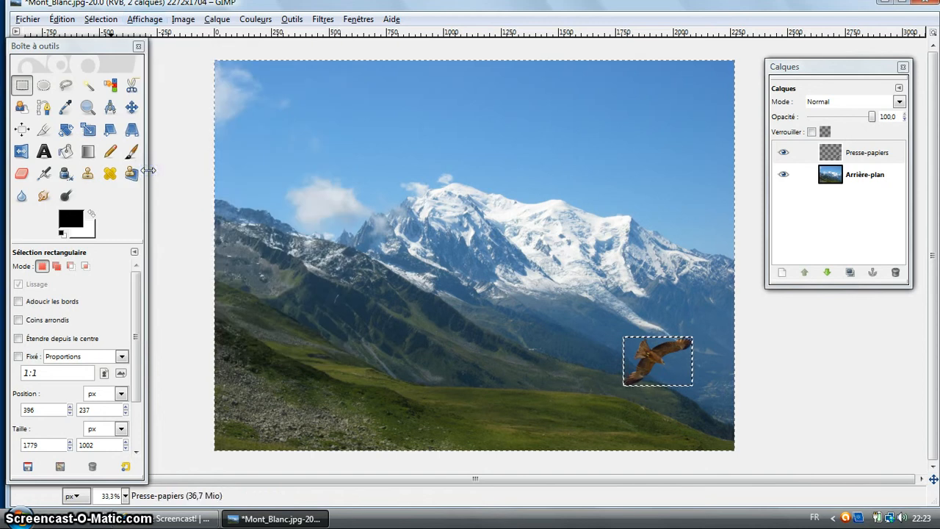
pyautogui.click(831, 177)
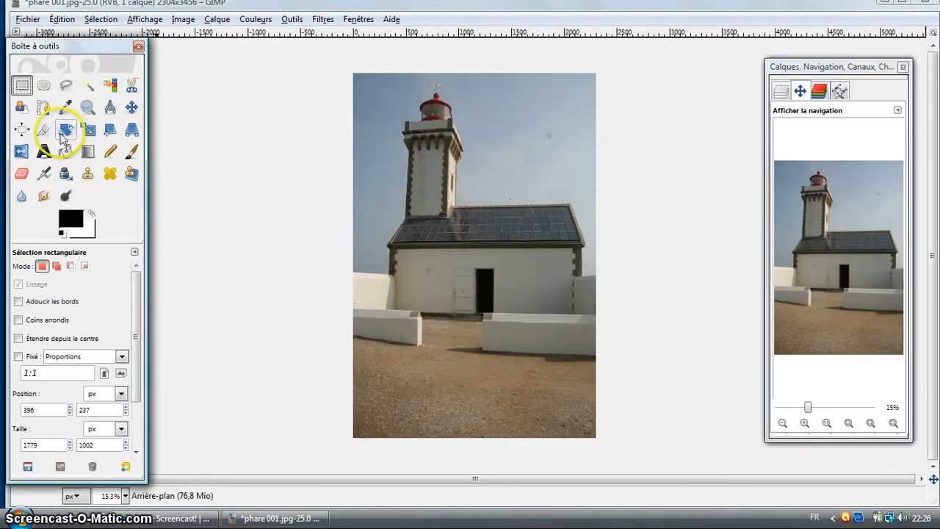
# With the Paths tool, start a path on the lighthouse photo from the low wall along the left roof edge and up the tower's left side
pyautogui.click(45, 108)
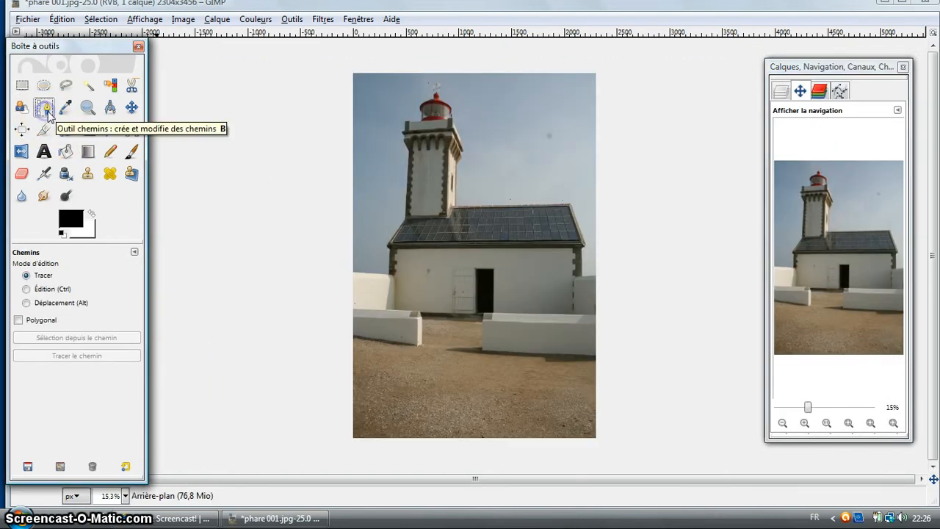
pyautogui.click(389, 272)
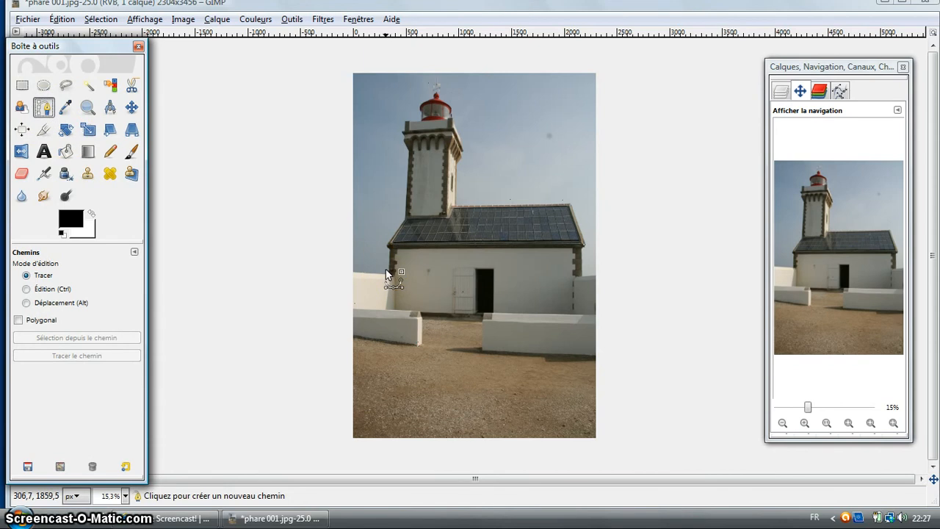
pyautogui.click(386, 270)
pyautogui.click(390, 245)
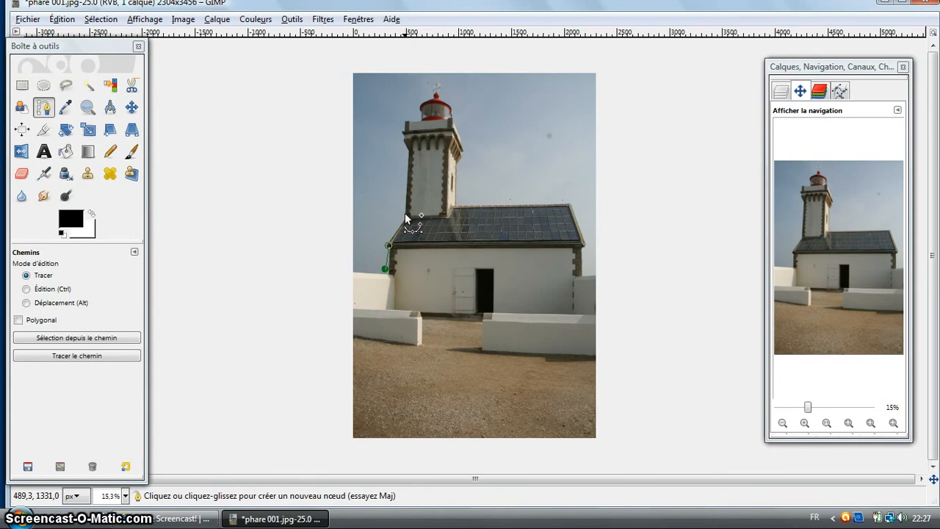
pyautogui.click(405, 213)
pyautogui.click(409, 151)
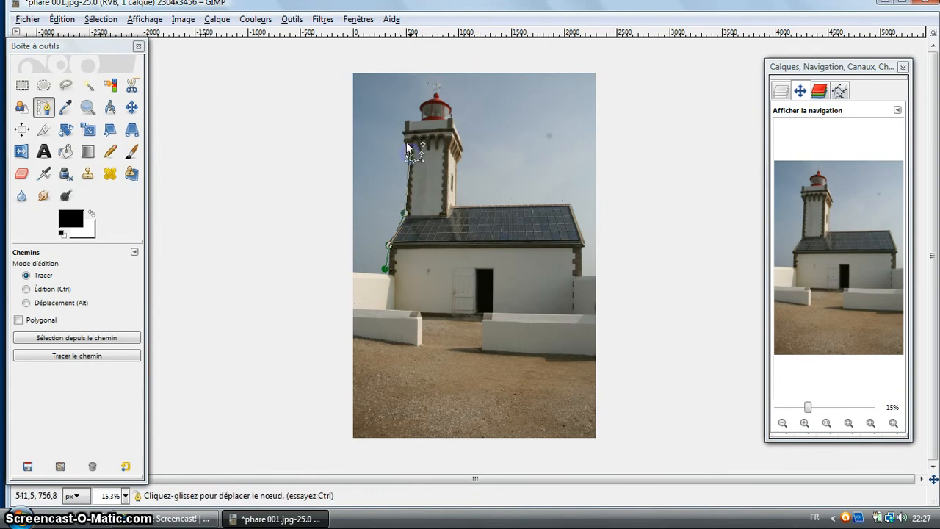
# Continue the path around the left side of the tower's gallery and red lantern up to the weather vane
pyautogui.click(404, 125)
pyautogui.click(418, 117)
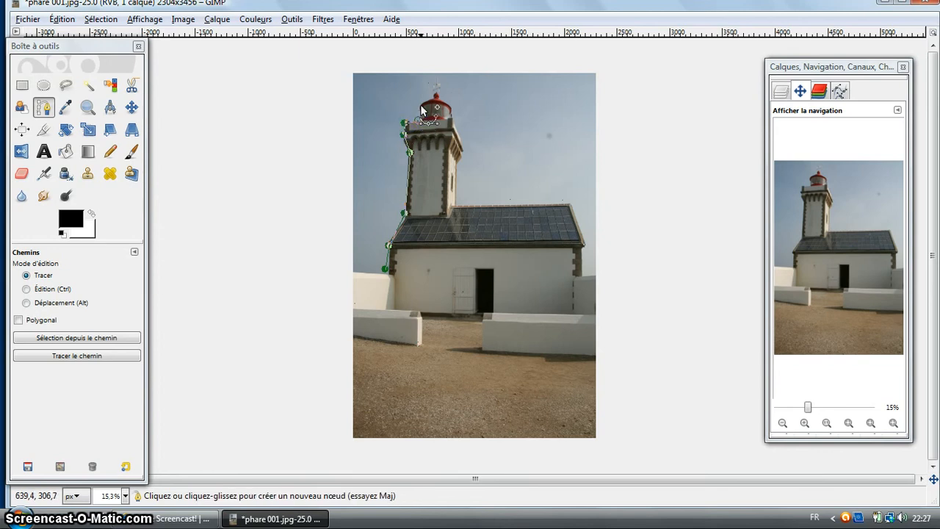
pyautogui.click(419, 105)
pyautogui.click(430, 98)
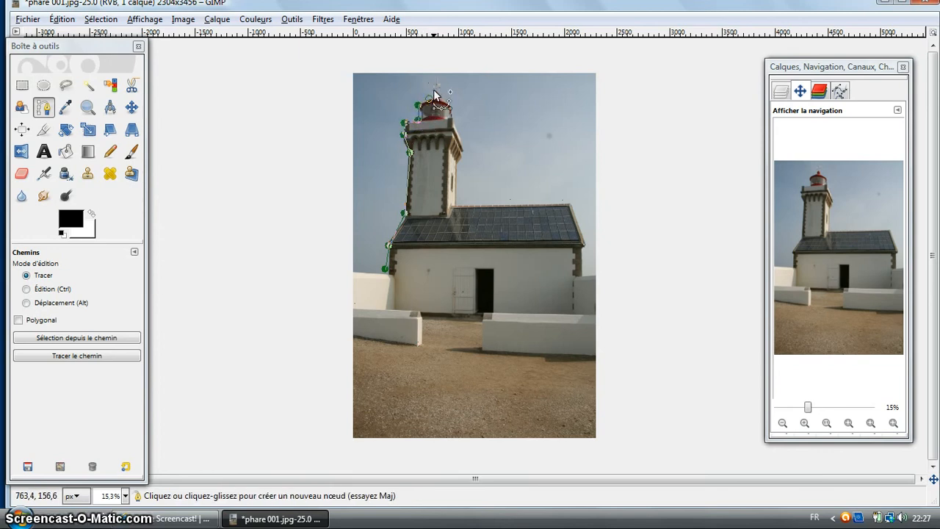
pyautogui.click(433, 90)
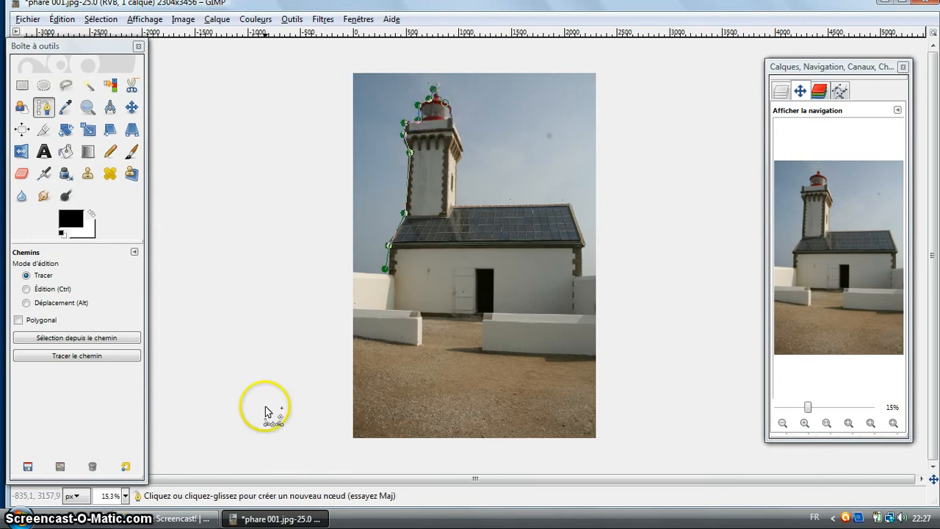
# Zoom to 50% and extend the path down the right side of the lantern and gallery to the tower shaft
pyautogui.click(125, 496)
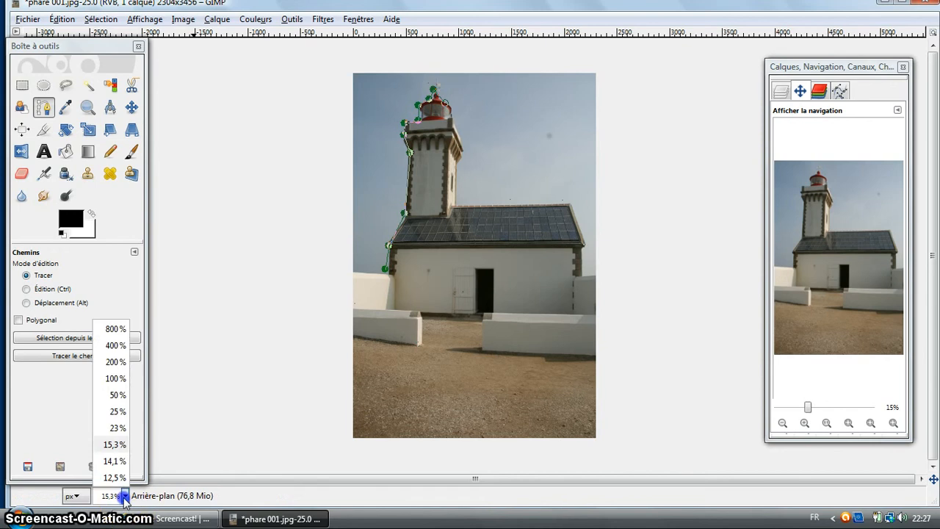
pyautogui.click(117, 394)
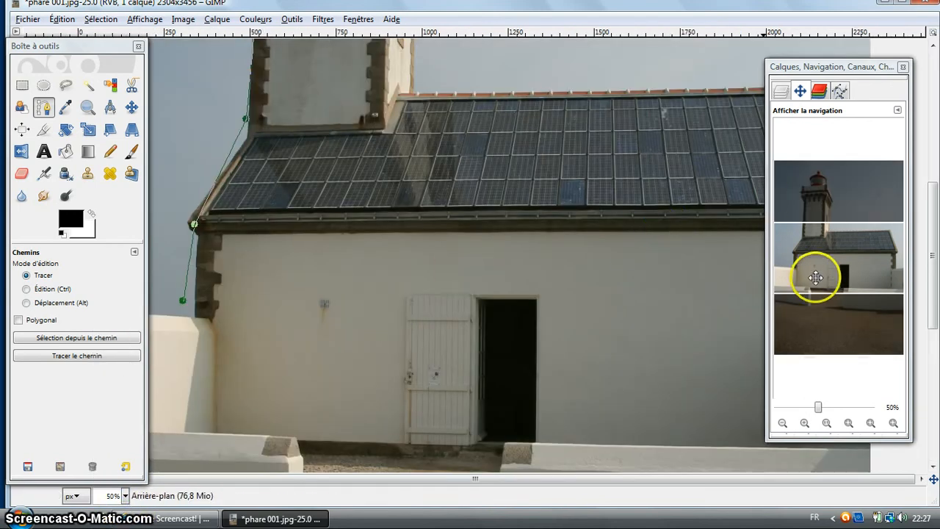
pyautogui.moveTo(815, 273); pyautogui.dragTo(806, 189)
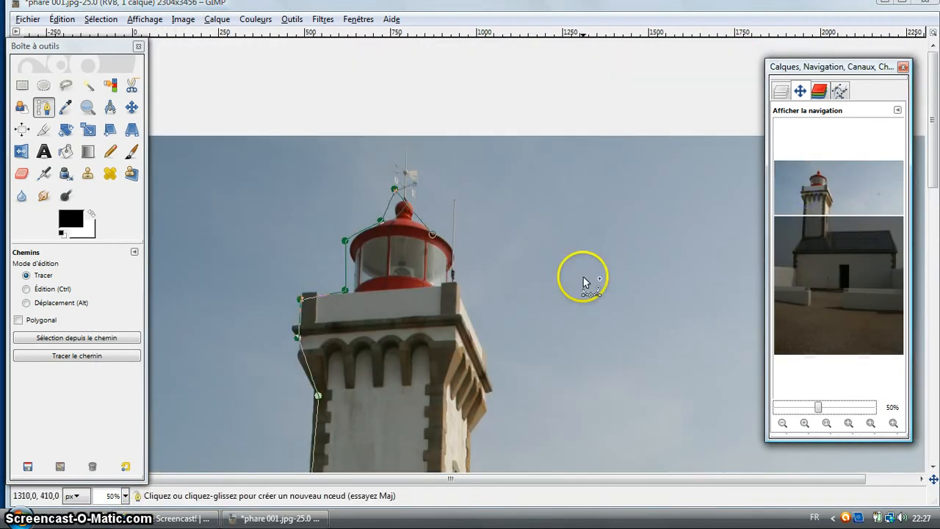
pyautogui.click(455, 286)
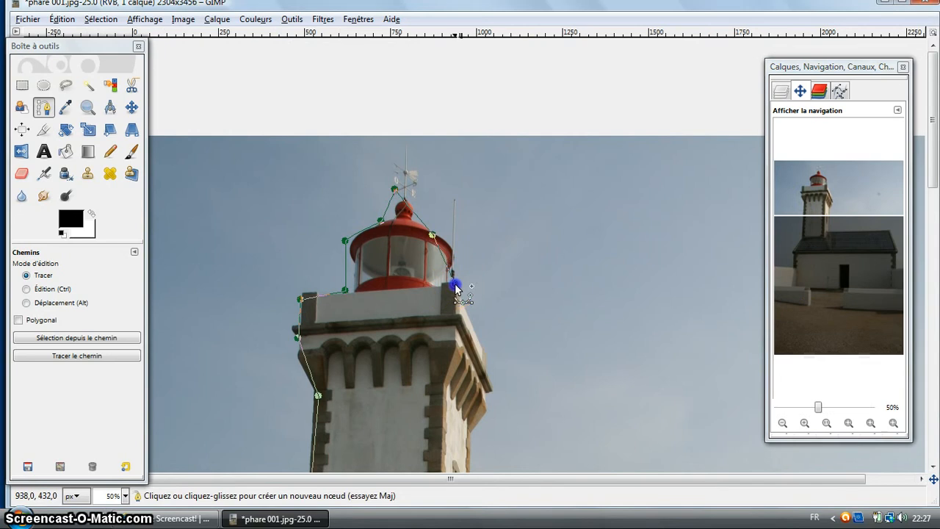
pyautogui.click(489, 370)
pyautogui.click(486, 408)
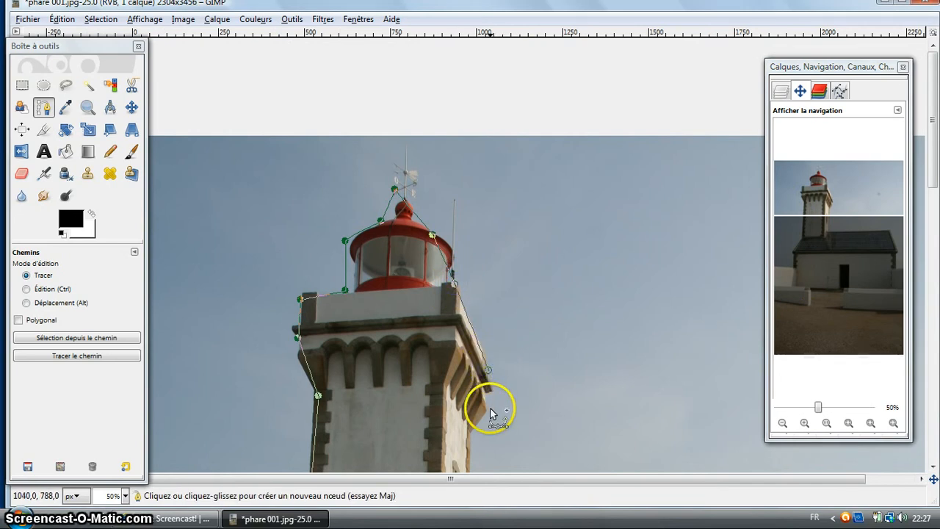
pyautogui.click(468, 456)
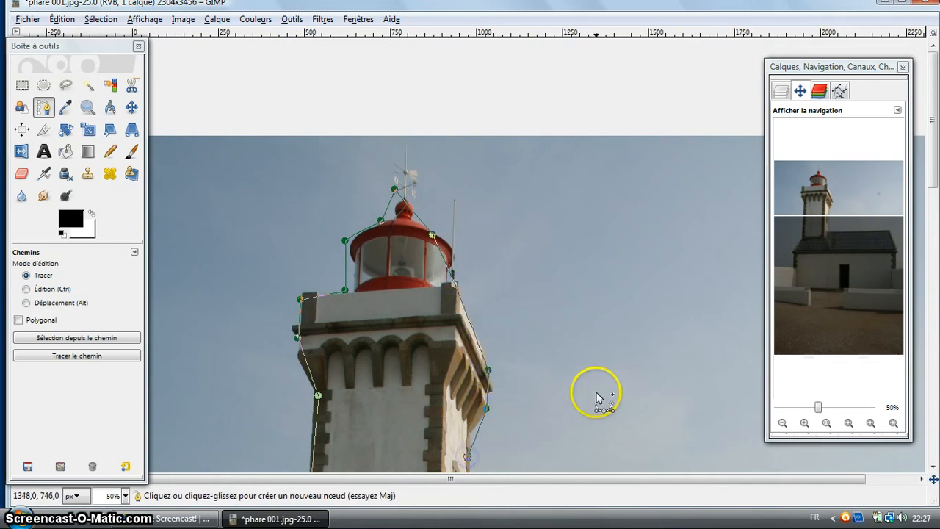
# Extend the path down the tower's right side to the roof and along most of the roof ridge
pyautogui.moveTo(824, 200); pyautogui.dragTo(826, 261)
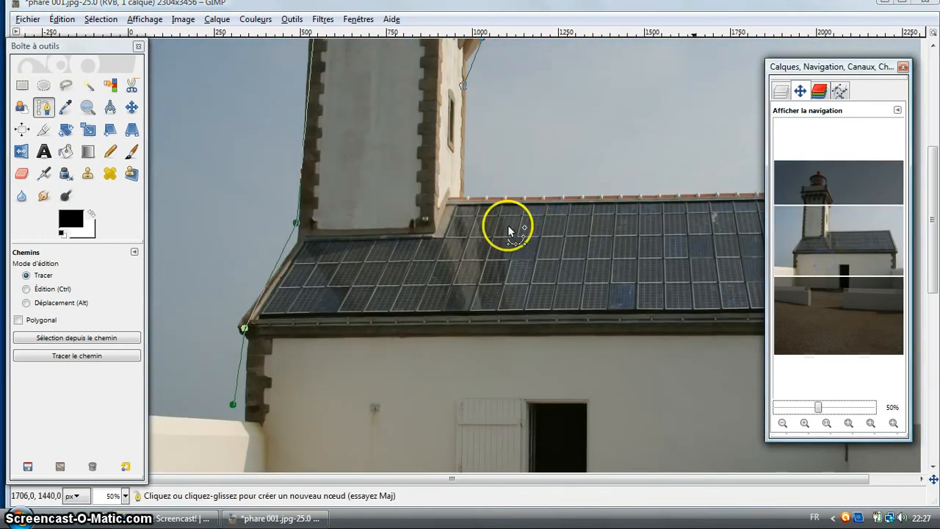
pyautogui.click(462, 197)
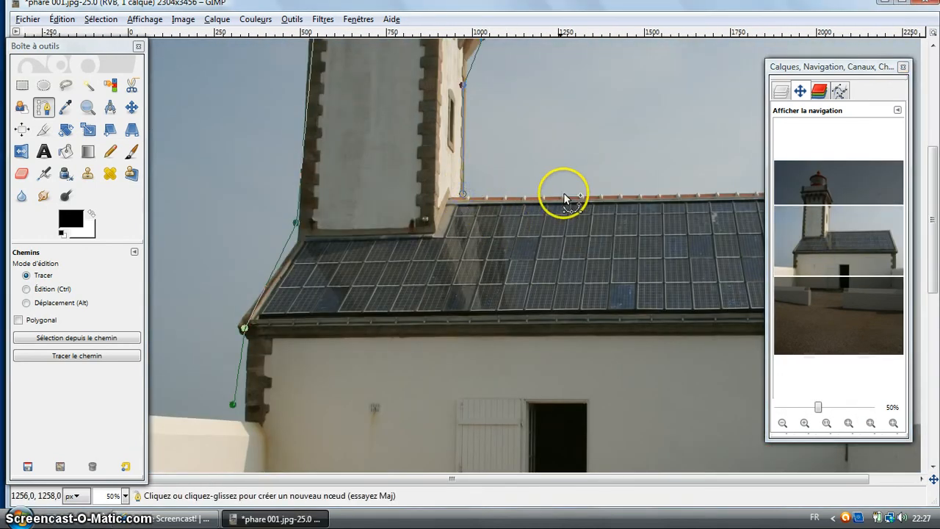
pyautogui.click(640, 196)
pyautogui.click(731, 219)
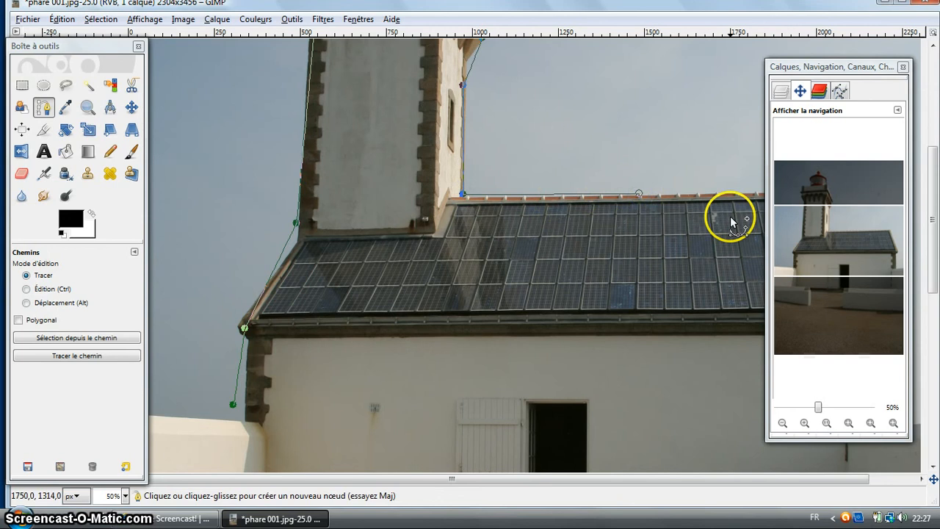
pyautogui.moveTo(588, 478); pyautogui.dragTo(663, 465)
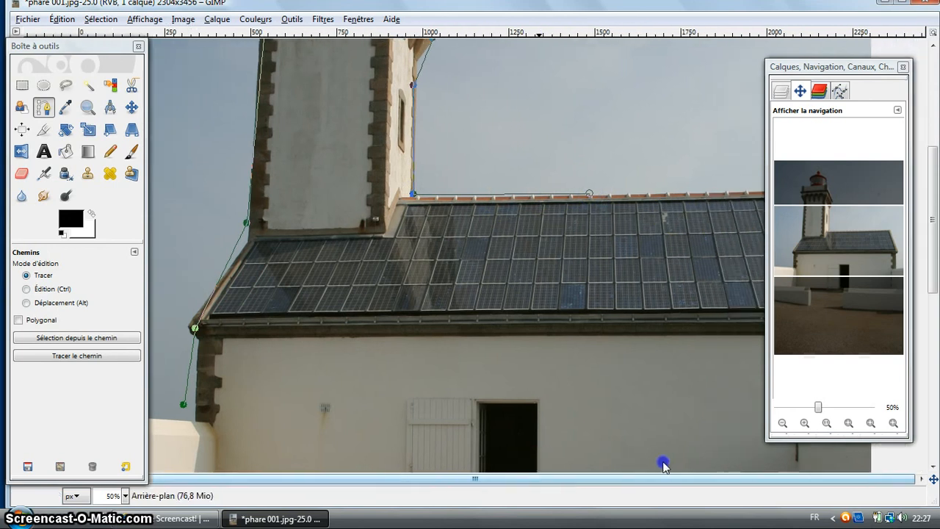
pyautogui.click(722, 189)
# Extend the path to the ridge's right end, down the right roof slope to the eave, and onto the house's side wall
pyautogui.moveTo(834, 265); pyautogui.dragTo(865, 248)
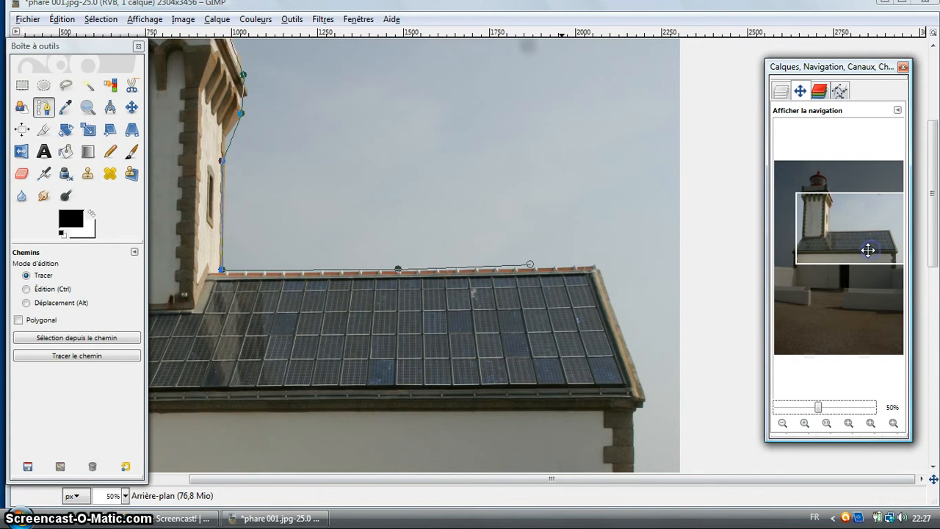
pyautogui.click(593, 265)
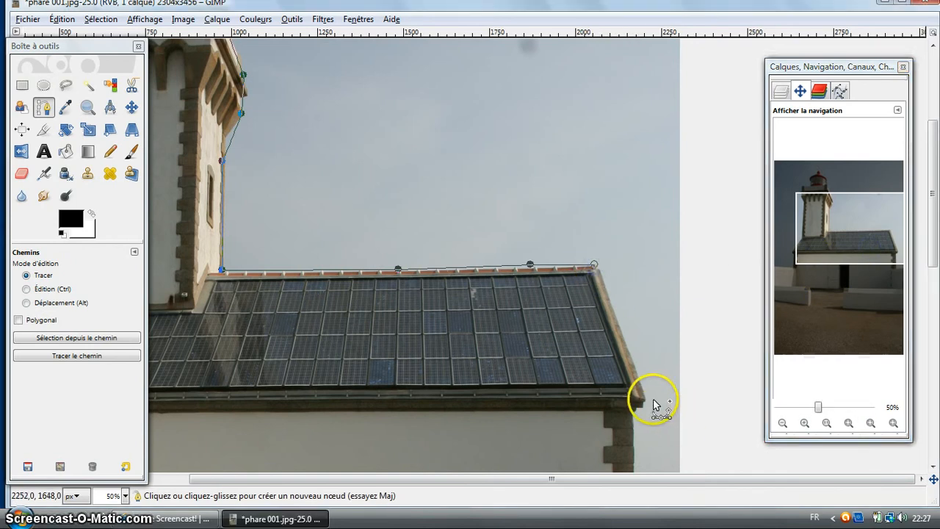
pyautogui.click(645, 401)
pyautogui.click(633, 445)
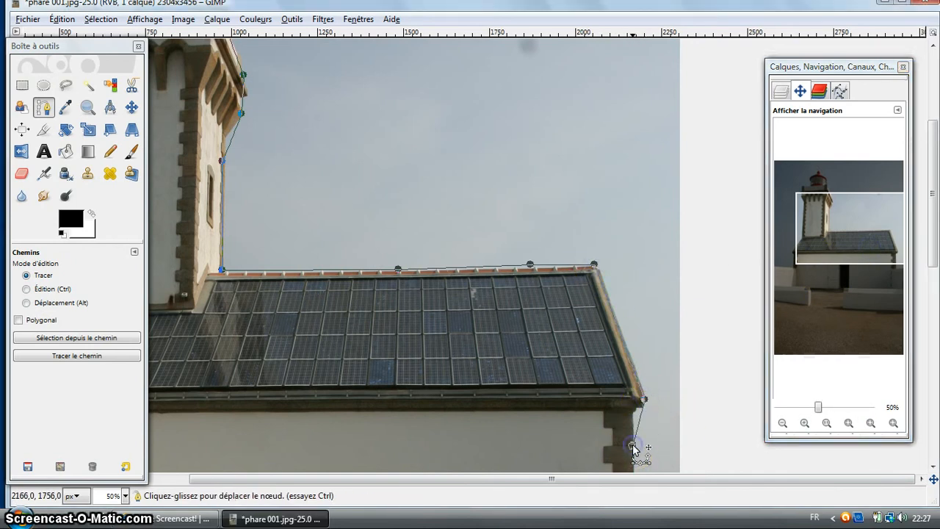
# Extend the path around the low right-hand wall and along the house's base to the left side wall, completing the outline
pyautogui.press('alt')
pyautogui.scroll(-5, 633, 447)
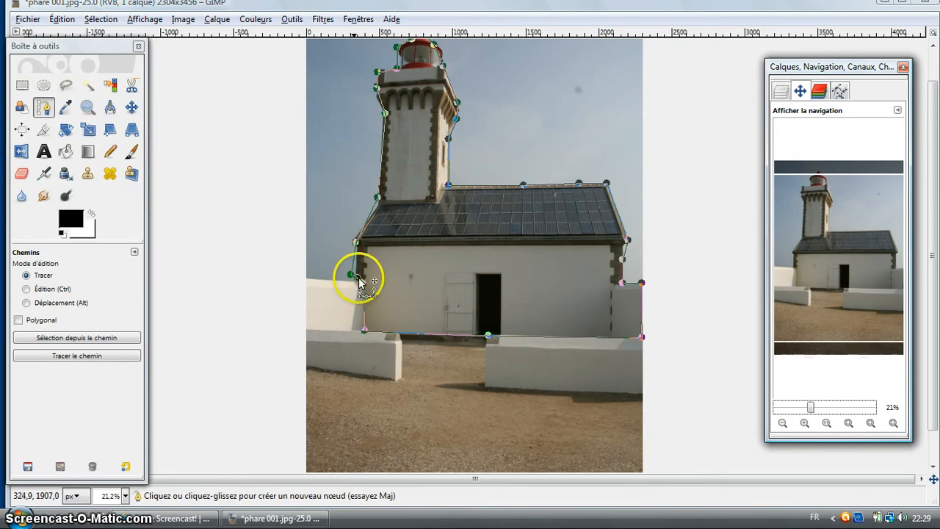
pyautogui.click(359, 279)
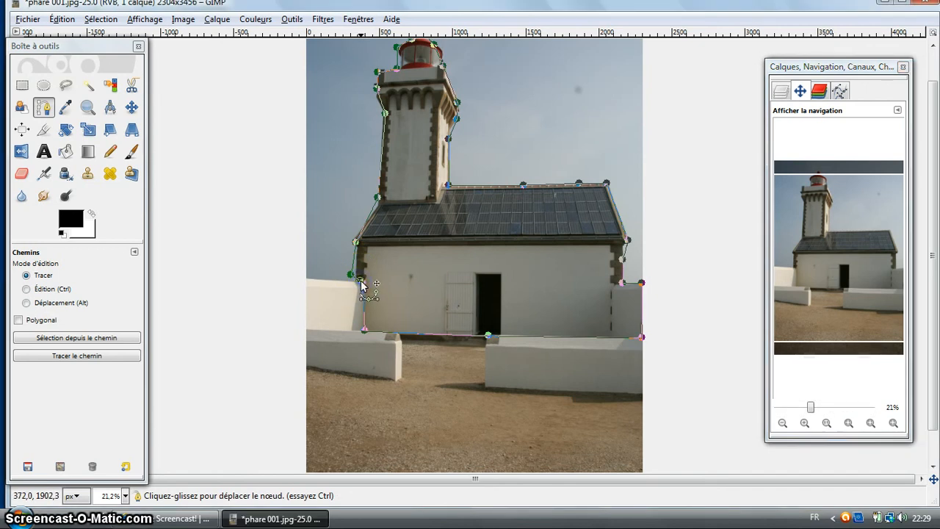
pyautogui.hotkey('alt', 'p')
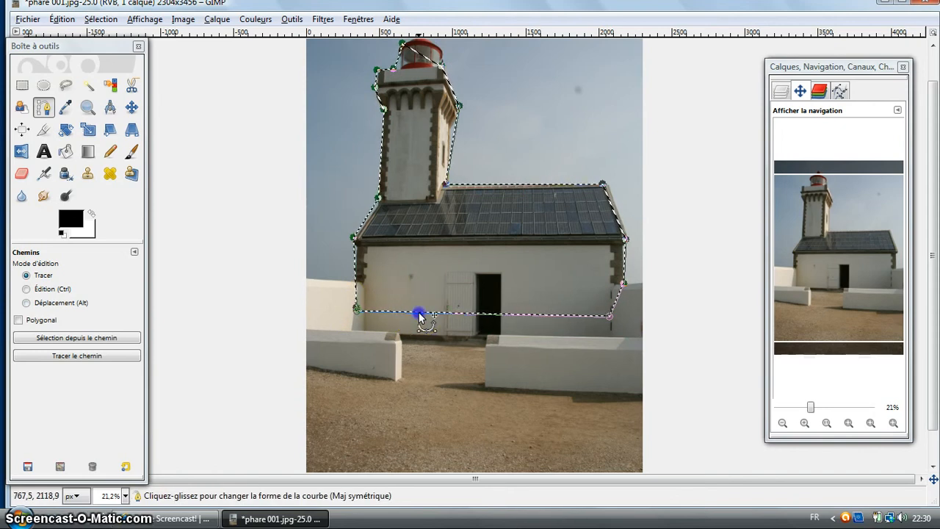
# Bend the path's bottom segment below the house and its roof-ridge segment upward, and create the selection from the path
pyautogui.moveTo(420, 319); pyautogui.dragTo(422, 341)
pyautogui.moveTo(541, 337); pyautogui.dragTo(571, 342)
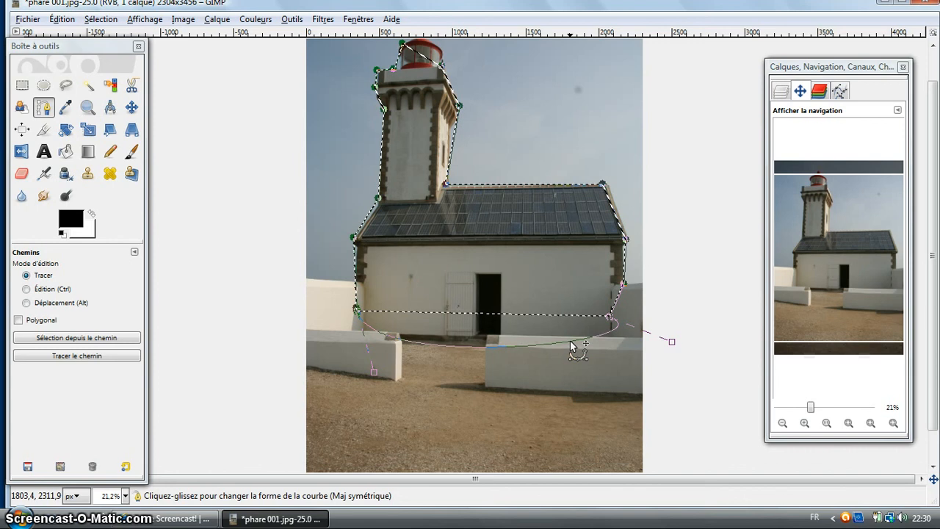
pyautogui.hotkey('shift', 'v')
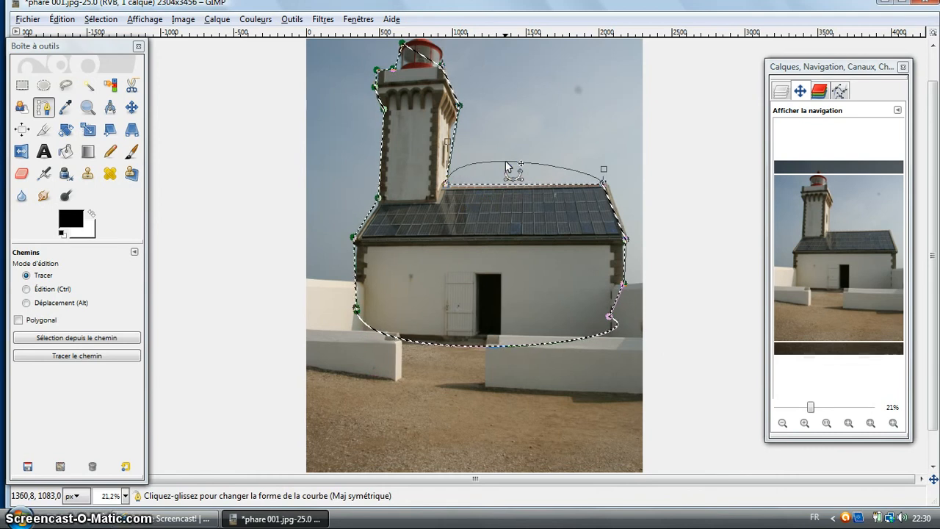
pyautogui.press('Return')
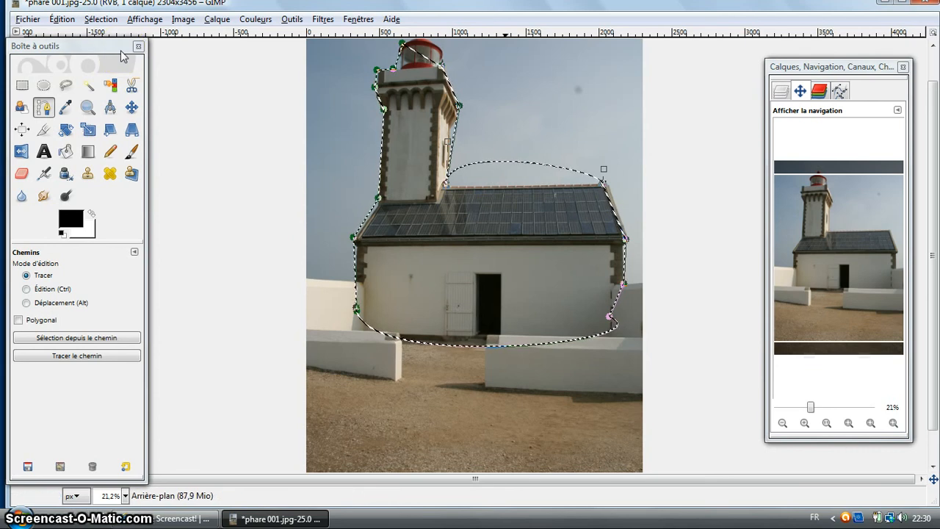
pyautogui.press('alt')
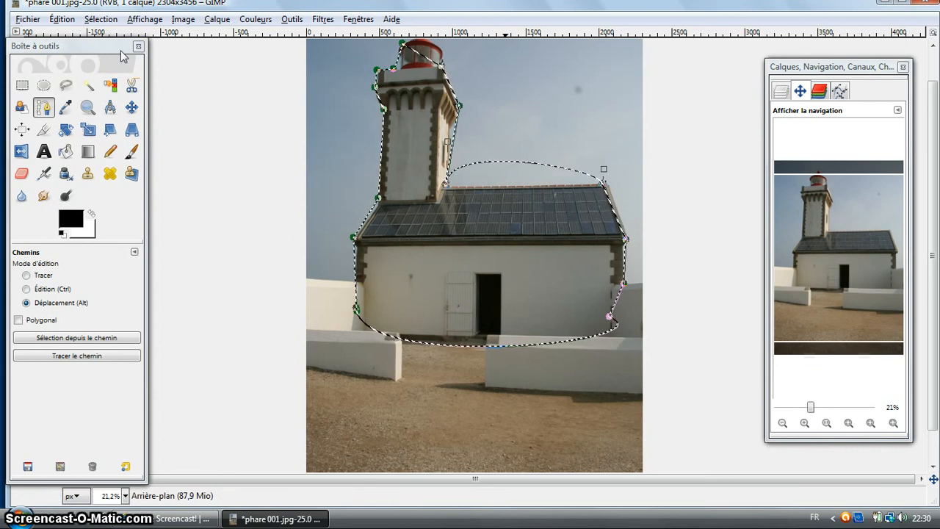